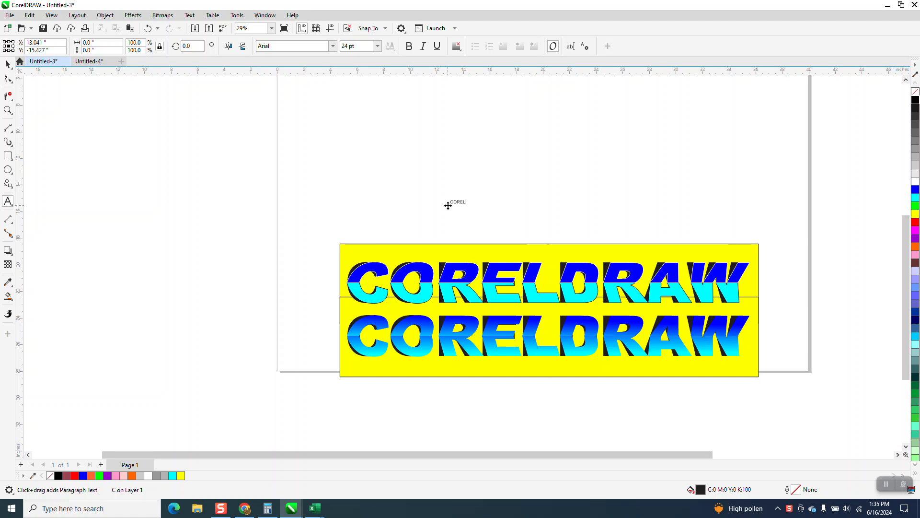
Step: Enter CORELDRAW as artistic text, enlarged to about 242 pt and centred on the page
{"action": "key", "text": "Escape"}
{"action": "left_click_drag", "start_coordinate": [482, 196], "coordinate": [739, 128]}
{"action": "type", "text": "P"}
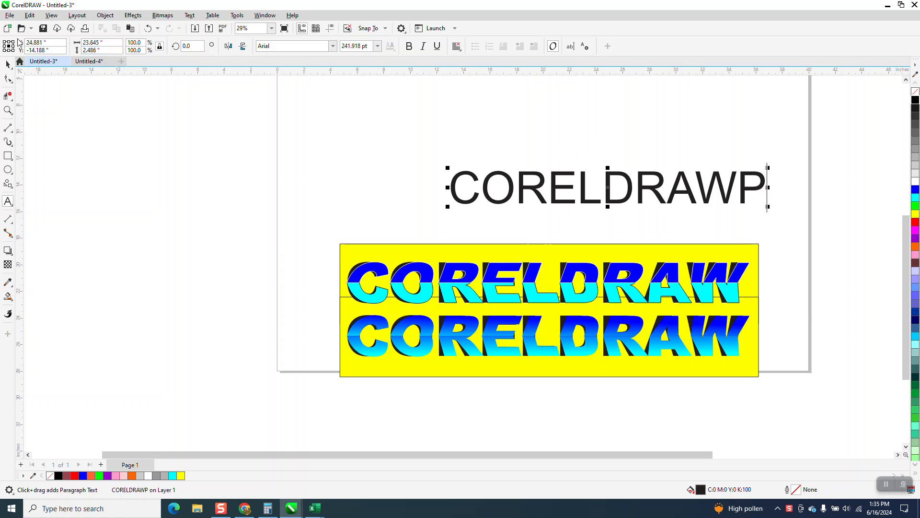
{"action": "left_click", "coordinate": [148, 28]}
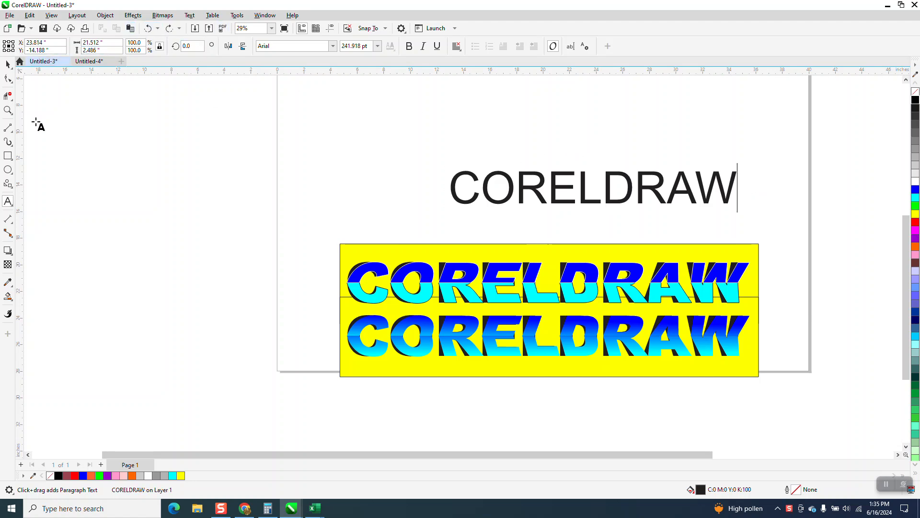
{"action": "left_click", "coordinate": [7, 63]}
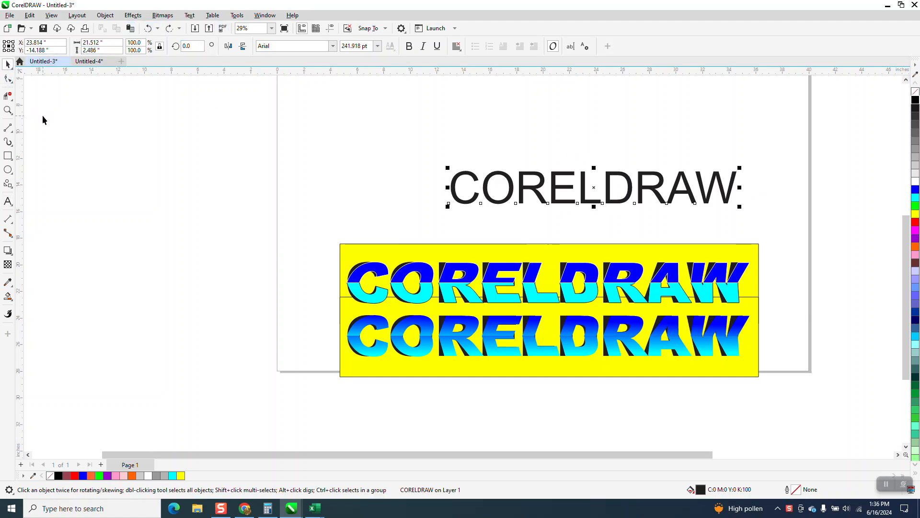
{"action": "key", "text": "p"}
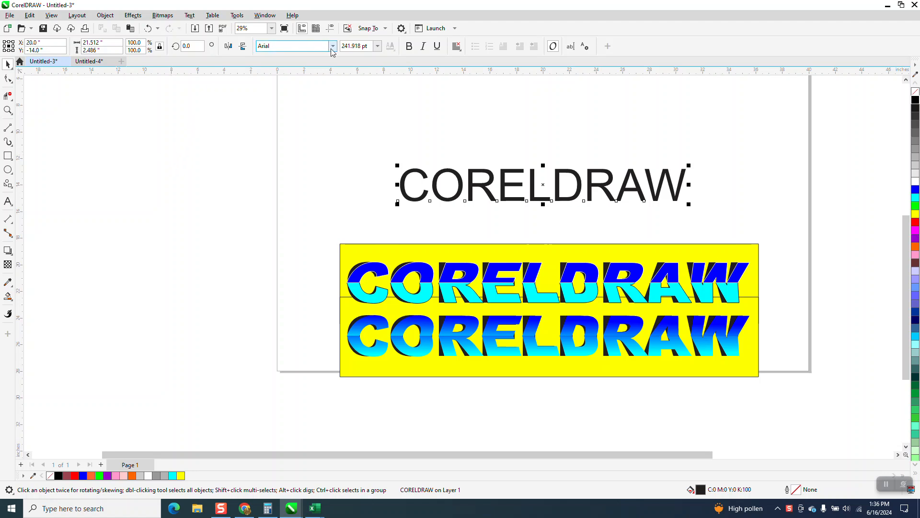
Step: Set the text's font to Arial Black and remove its fill so only the letter outlines remain
{"action": "left_click", "coordinate": [332, 47]}
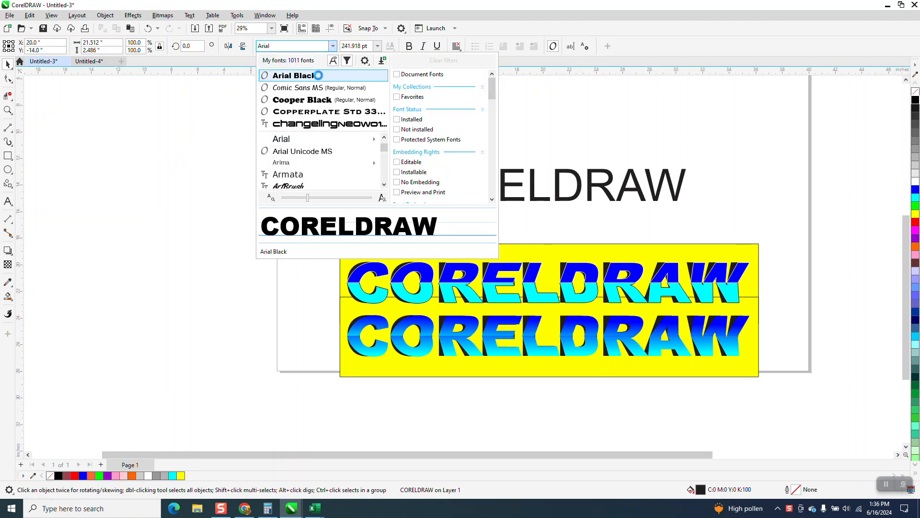
{"action": "left_click", "coordinate": [319, 75]}
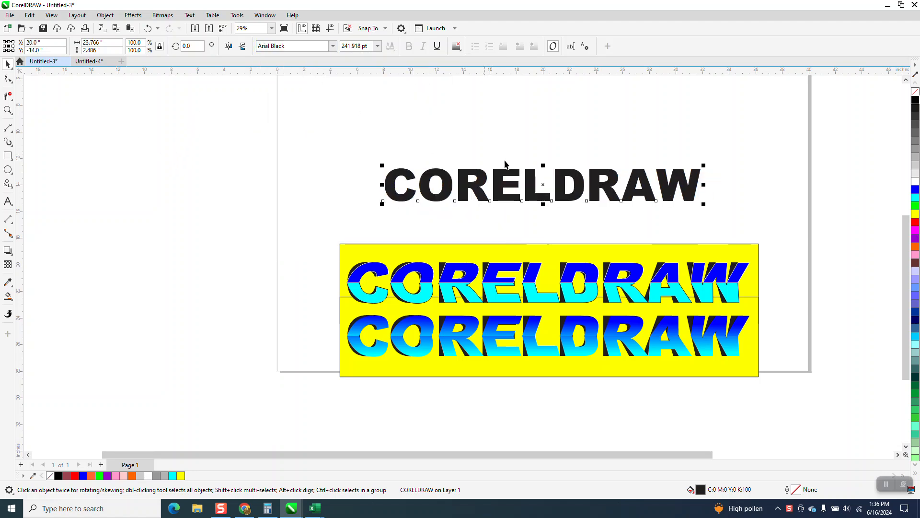
{"action": "left_click", "coordinate": [916, 91]}
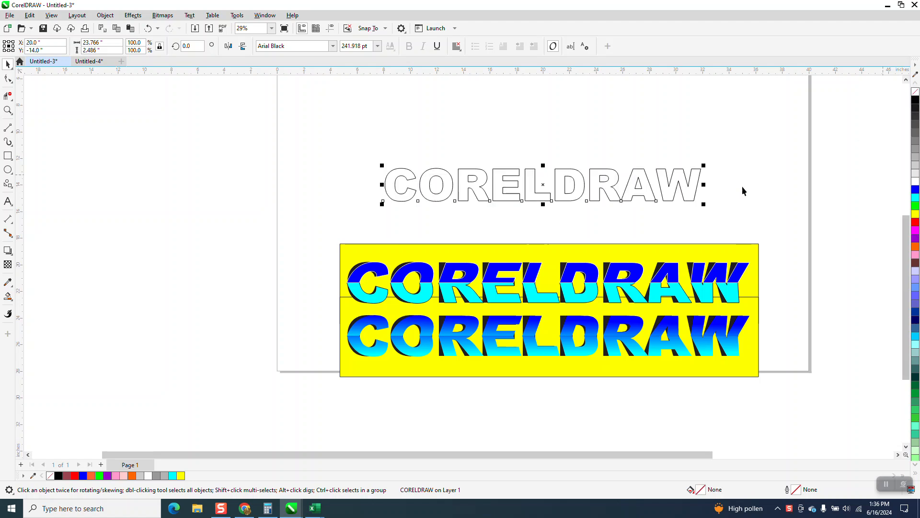
Step: Draw a horizontal line about 25.5 inches long and centre it on the page, across the middle of the text
{"action": "left_click", "coordinate": [8, 110]}
{"action": "left_click_drag", "start_coordinate": [315, 152], "coordinate": [702, 247]}
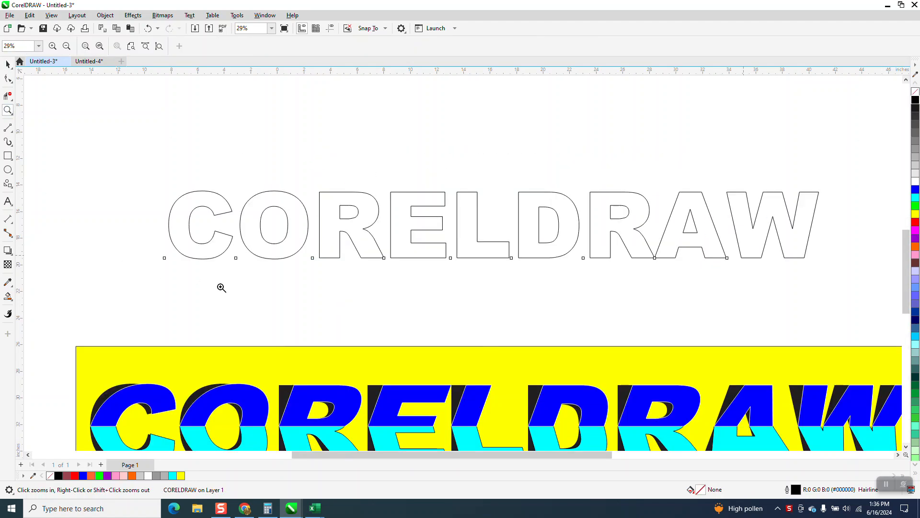
{"action": "left_click", "coordinate": [9, 296]}
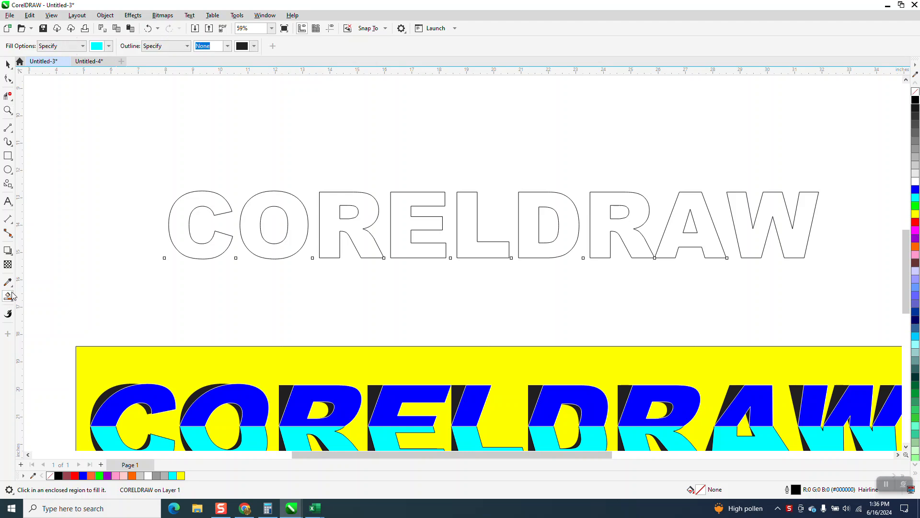
{"action": "left_click", "coordinate": [8, 128]}
{"action": "left_click_drag", "start_coordinate": [156, 140], "coordinate": [853, 140]}
{"action": "key", "text": "p"}
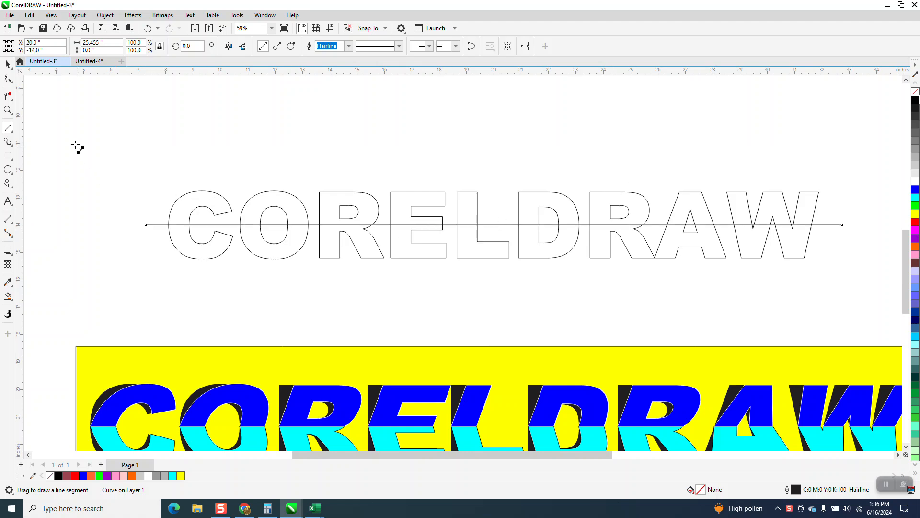
Step: Smart Fill the lower half of every CORELDRAW letter with cyan, nudging each filled piece 4 inches upward
{"action": "left_click", "coordinate": [8, 64]}
{"action": "left_click", "coordinate": [229, 202]}
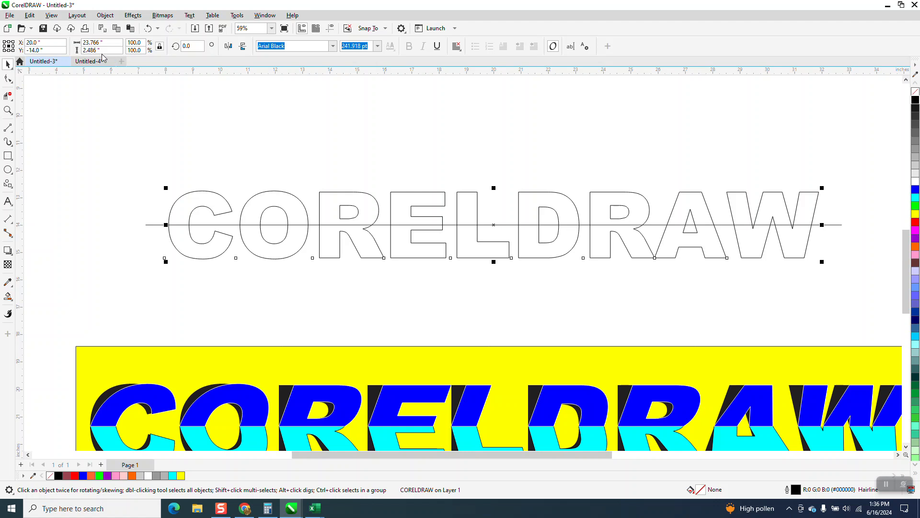
{"action": "left_click", "coordinate": [243, 133]}
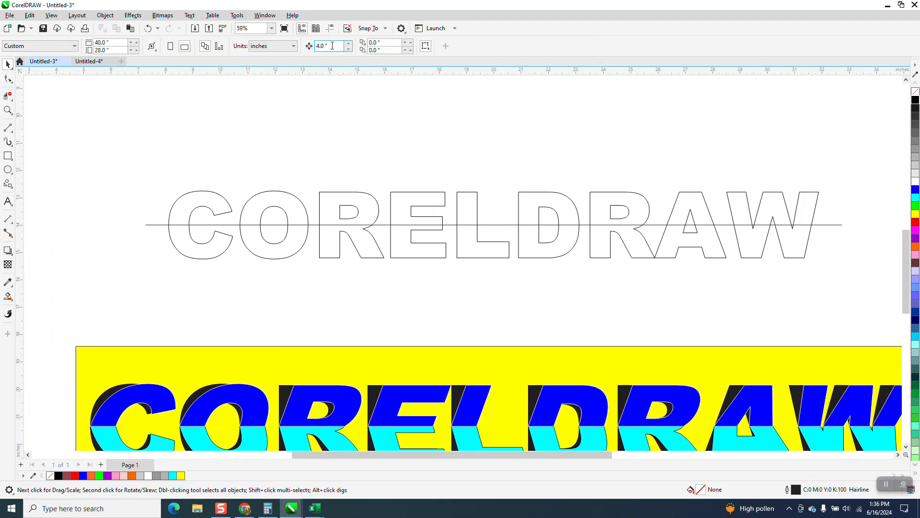
{"action": "left_click", "coordinate": [8, 297]}
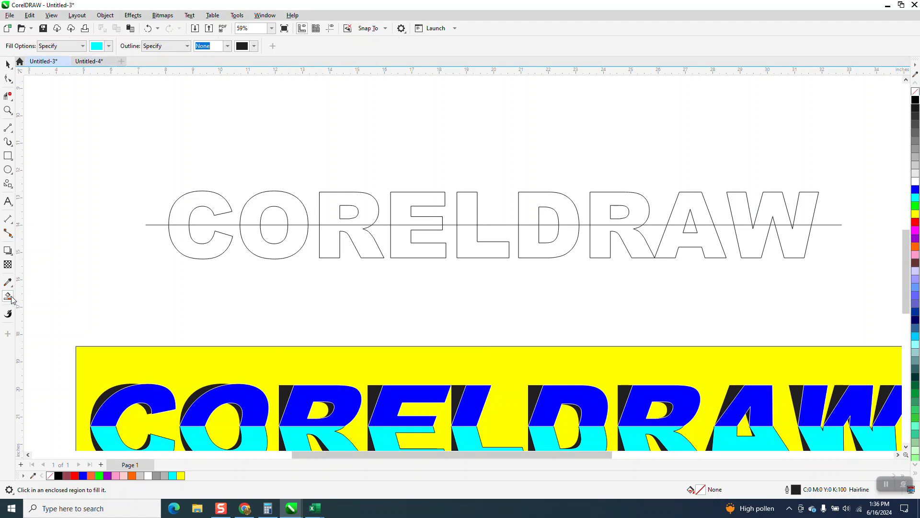
{"action": "left_click", "coordinate": [201, 251]}
{"action": "key", "text": "Up"}
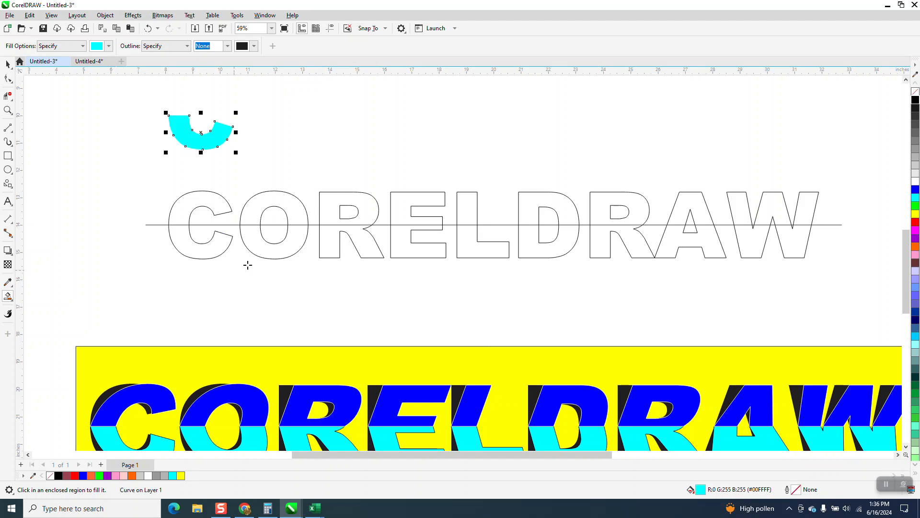
{"action": "left_click", "coordinate": [270, 252]}
{"action": "key", "text": "Up"}
{"action": "left_click", "coordinate": [337, 247]}
{"action": "key", "text": "Up"}
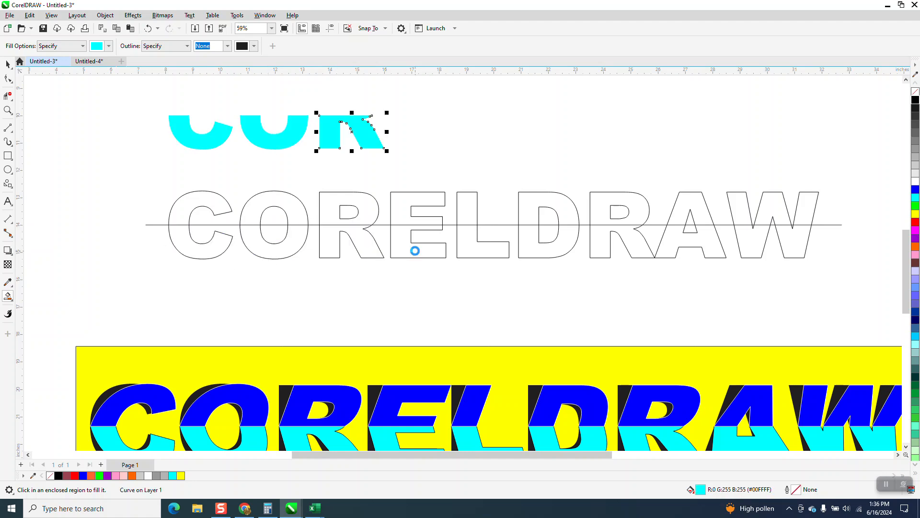
{"action": "left_click", "coordinate": [417, 250]}
{"action": "key", "text": "Up"}
{"action": "left_click", "coordinate": [489, 250]}
{"action": "key", "text": "Up"}
{"action": "left_click", "coordinate": [575, 247]}
{"action": "key", "text": "Up"}
{"action": "left_click", "coordinate": [610, 243]}
{"action": "key", "text": "Up"}
{"action": "left_click", "coordinate": [662, 243]}
{"action": "key", "text": "Up"}
{"action": "left_click", "coordinate": [765, 243]}
{"action": "key", "text": "Up"}
{"action": "left_click", "coordinate": [792, 244]}
{"action": "key", "text": "Up"}
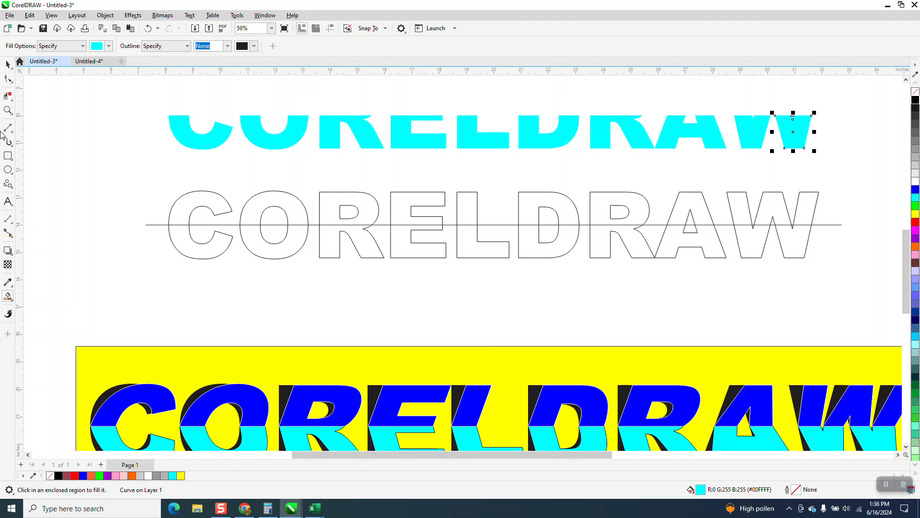
Step: Group all the cyan lower-half letter pieces into one object
{"action": "left_click", "coordinate": [8, 64]}
{"action": "left_click_drag", "start_coordinate": [129, 95], "coordinate": [473, 181]}
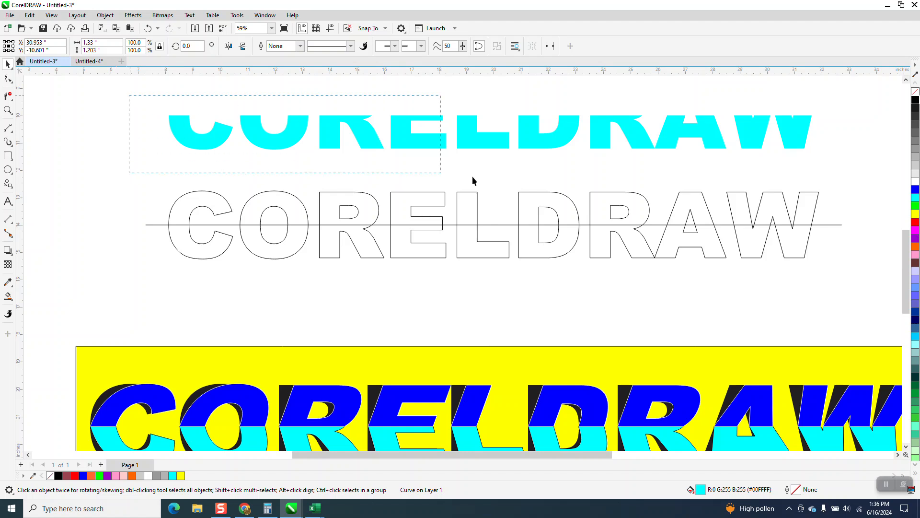
{"action": "left_click_drag", "start_coordinate": [789, 182], "coordinate": [841, 180]}
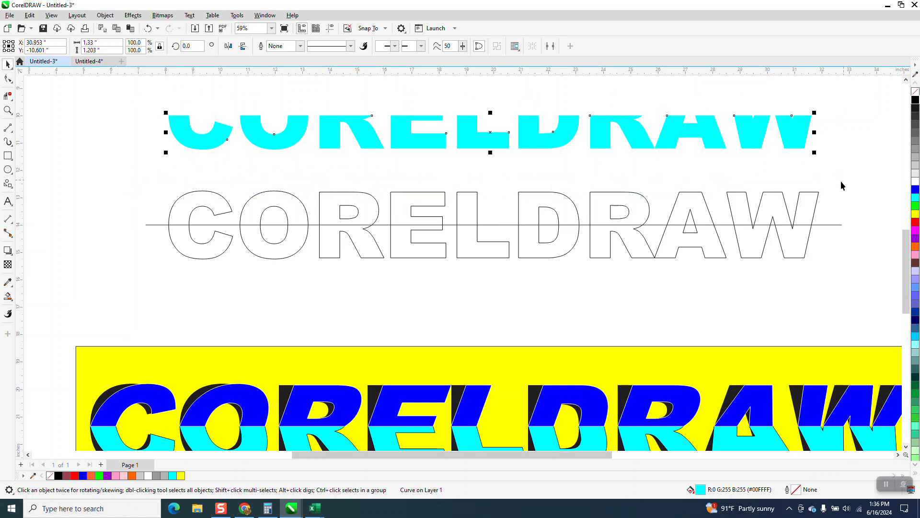
{"action": "left_click", "coordinate": [105, 16]}
{"action": "mouse_move", "coordinate": [131, 178]}
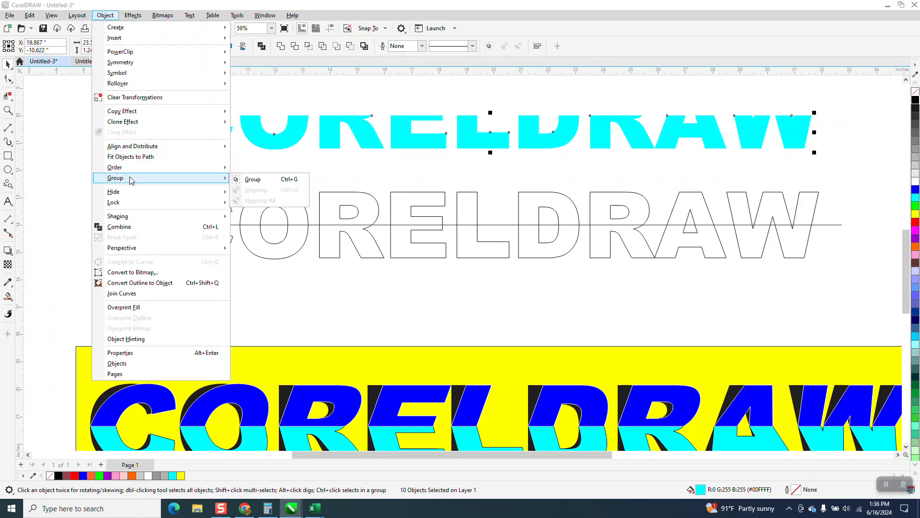
{"action": "left_click", "coordinate": [246, 179]}
Step: Smart Fill the upper half of every outlined letter with blue, nudging each piece up 4 inches above its cyan half
{"action": "left_click", "coordinate": [7, 296]}
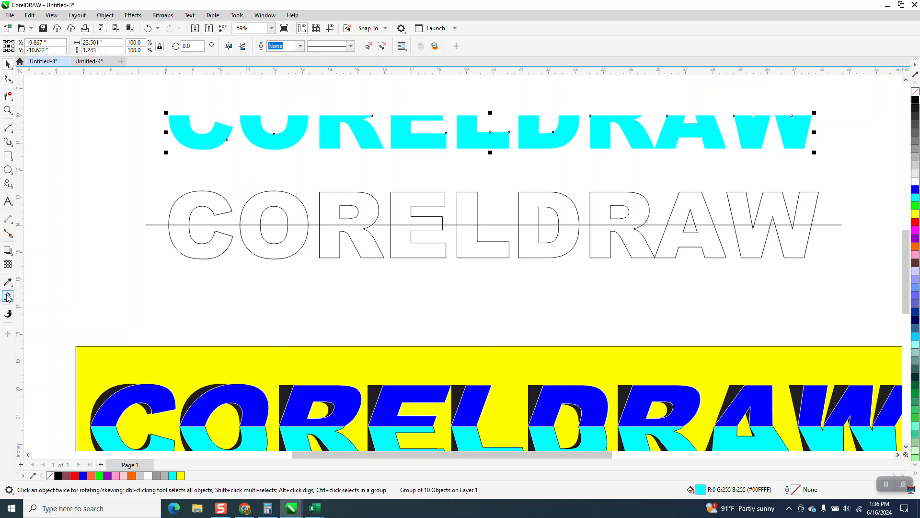
{"action": "left_click", "coordinate": [109, 46]}
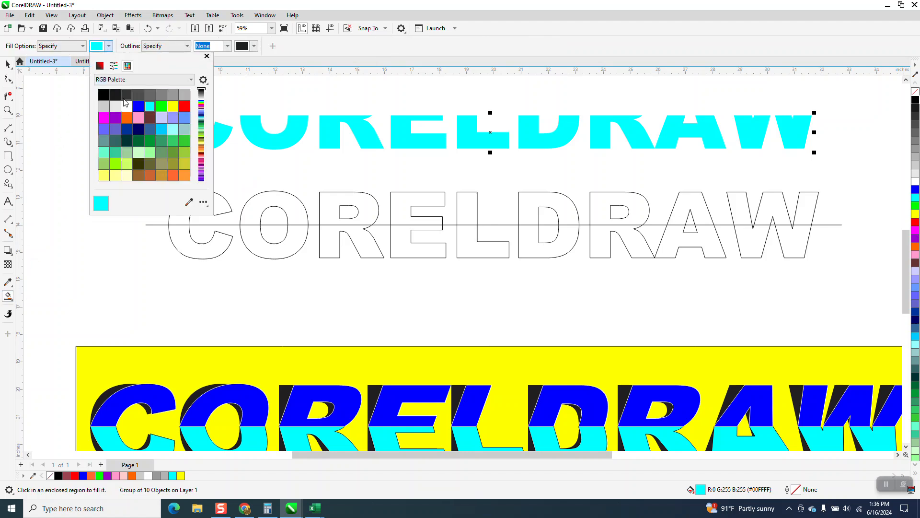
{"action": "left_click", "coordinate": [138, 105]}
{"action": "left_click", "coordinate": [220, 205]}
{"action": "left_click", "coordinate": [222, 206]}
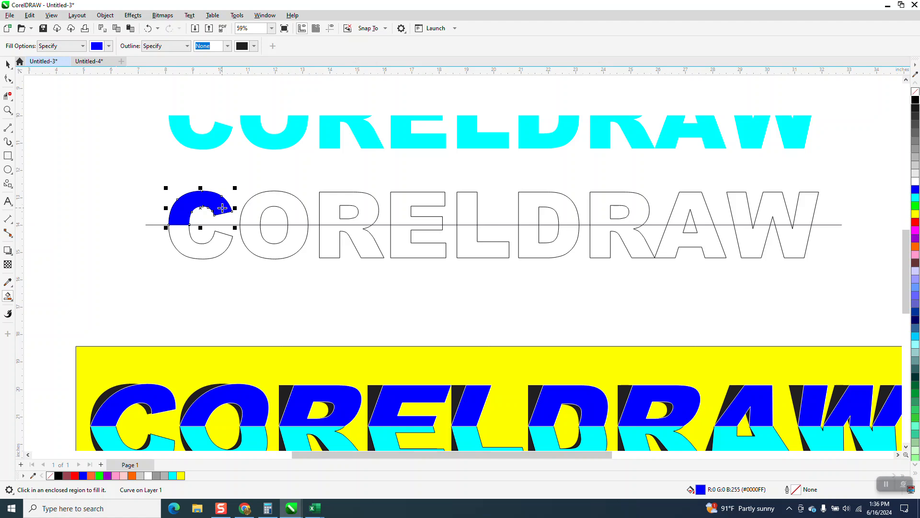
{"action": "key", "text": "Down"}
{"action": "key", "text": "Up"}
{"action": "key", "text": "Up"}
{"action": "left_click", "coordinate": [268, 204]}
{"action": "key", "text": "Up"}
{"action": "left_click", "coordinate": [350, 198]}
{"action": "key", "text": "Up"}
{"action": "left_click", "coordinate": [404, 198]}
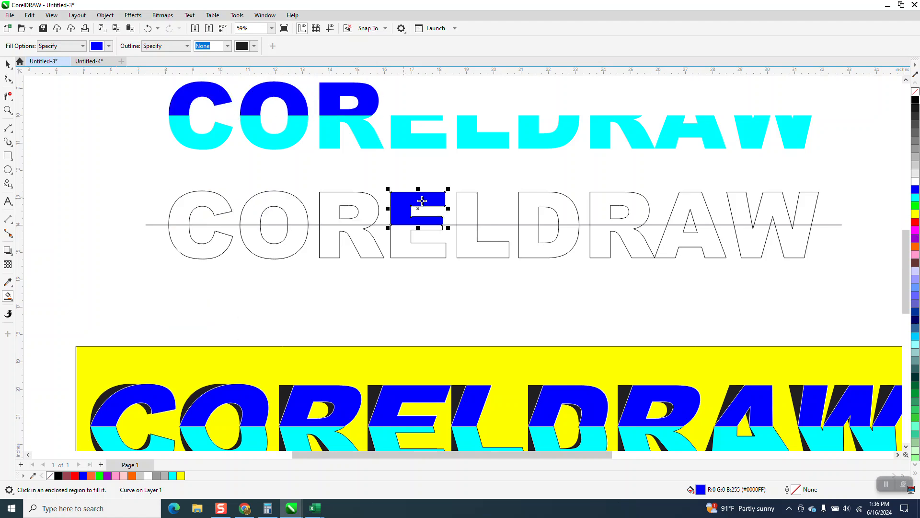
{"action": "key", "text": "Up"}
{"action": "left_click", "coordinate": [467, 200]}
{"action": "key", "text": "Up"}
{"action": "left_click", "coordinate": [533, 207]}
{"action": "key", "text": "Up"}
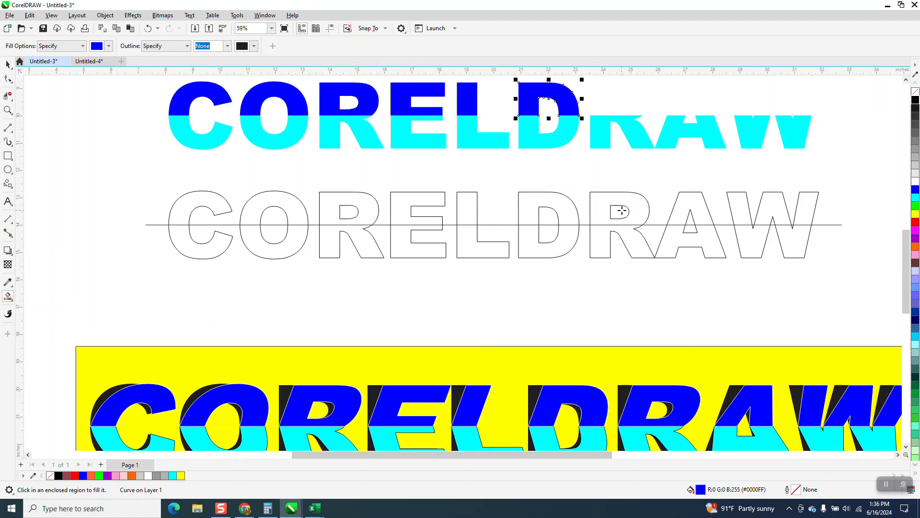
{"action": "left_click", "coordinate": [629, 203]}
{"action": "key", "text": "Up"}
{"action": "left_click", "coordinate": [686, 198]}
{"action": "key", "text": "Up"}
{"action": "left_click", "coordinate": [743, 204]}
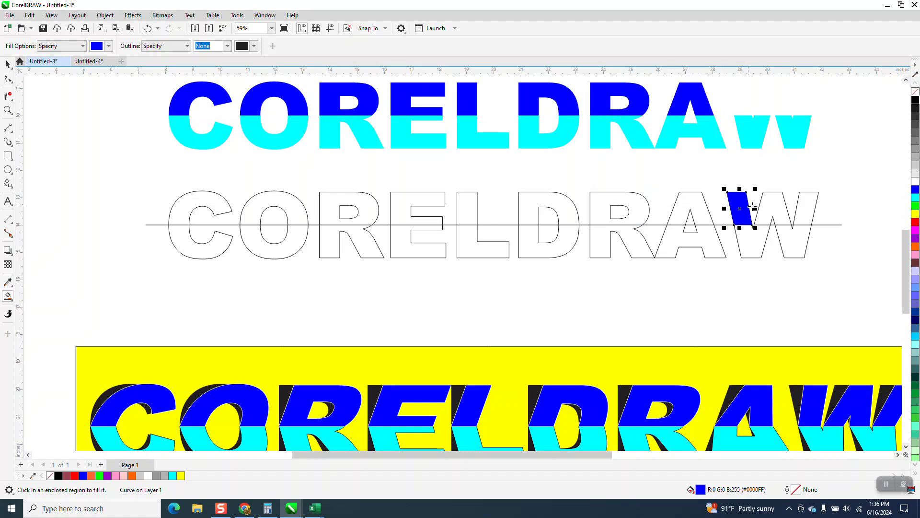
{"action": "key", "text": "Up"}
{"action": "left_click", "coordinate": [782, 204]}
{"action": "key", "text": "Up"}
{"action": "left_click", "coordinate": [799, 206]}
{"action": "key", "text": "Up"}
Step: Group all the blue upper-half letter pieces into one object
{"action": "scroll", "coordinate": [357, 297], "scroll_direction": "down", "scroll_amount": 1}
{"action": "key", "text": "space"}
{"action": "left_click_drag", "start_coordinate": [200, 126], "coordinate": [712, 167]}
{"action": "key", "text": "ctrl+g"}
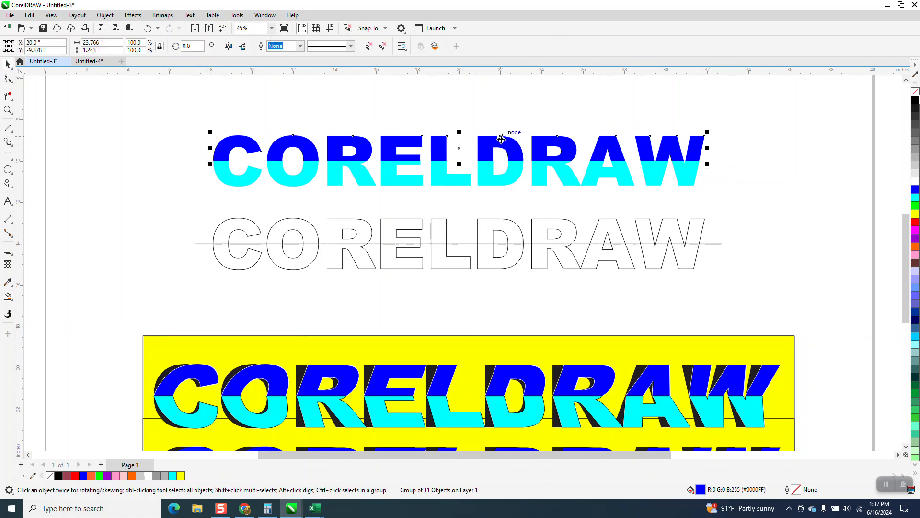
{"action": "left_click", "coordinate": [459, 151]}
{"action": "left_click_drag", "start_coordinate": [461, 133], "coordinate": [480, 133]}
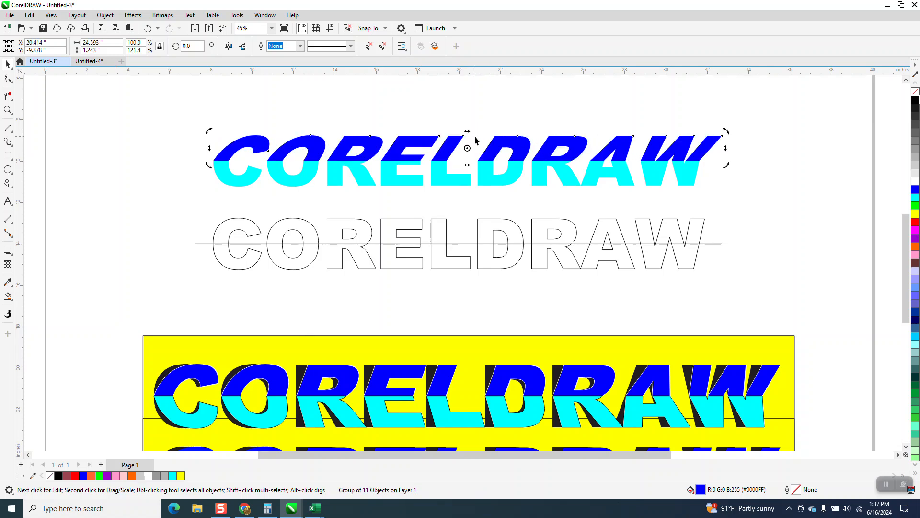
{"action": "left_click", "coordinate": [148, 29]}
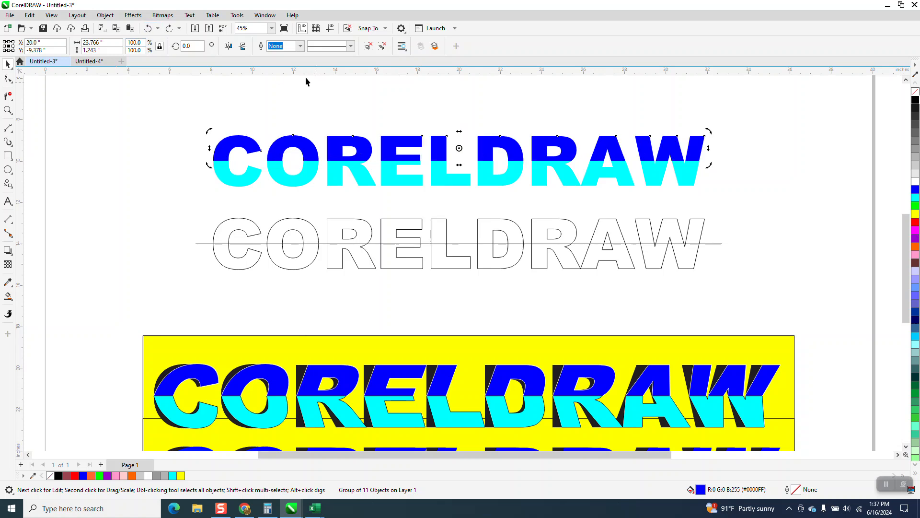
Step: Skew the blue upper-half group by -20 degrees horizontally with the Transform docker, anchored at its bottom centre
{"action": "left_click", "coordinate": [265, 17]}
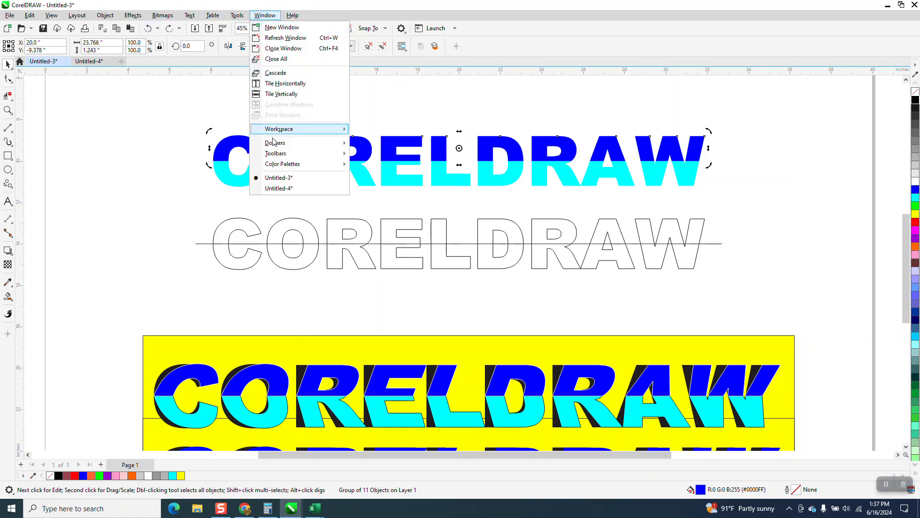
{"action": "mouse_move", "coordinate": [275, 144]}
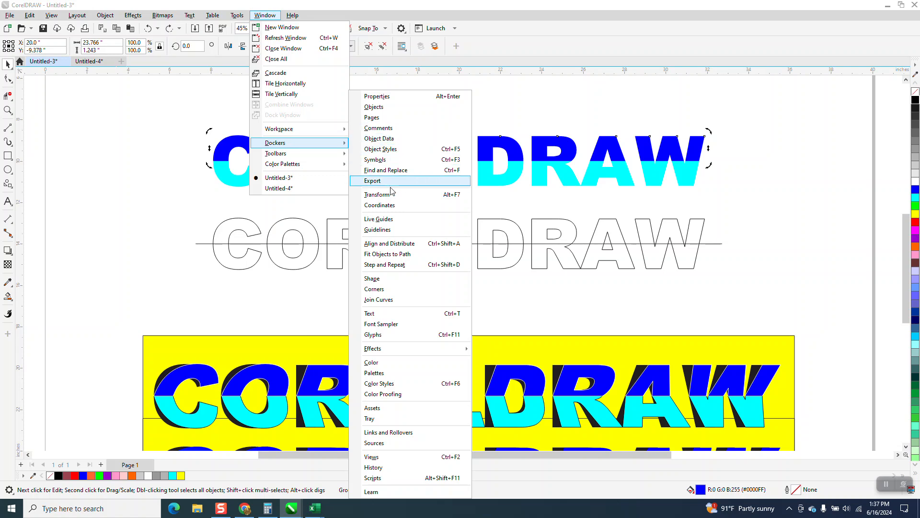
{"action": "left_click", "coordinate": [376, 195]}
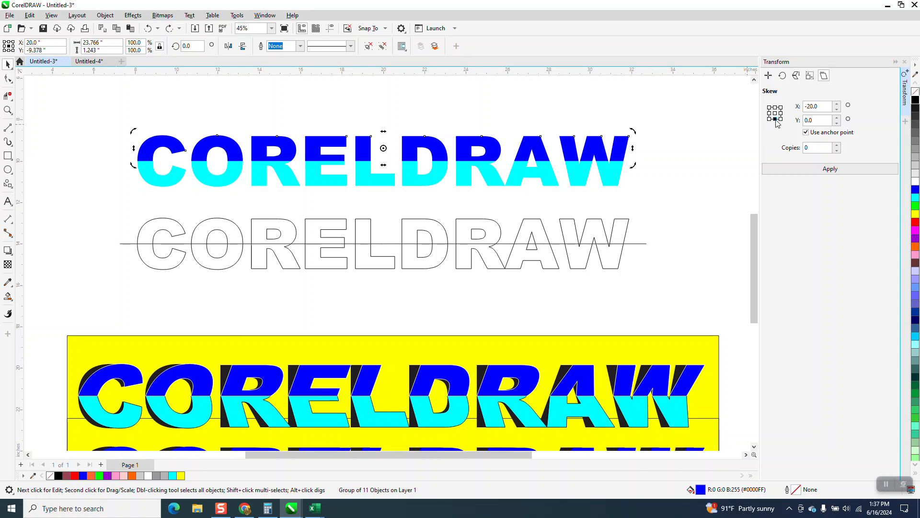
{"action": "left_click", "coordinate": [830, 169]}
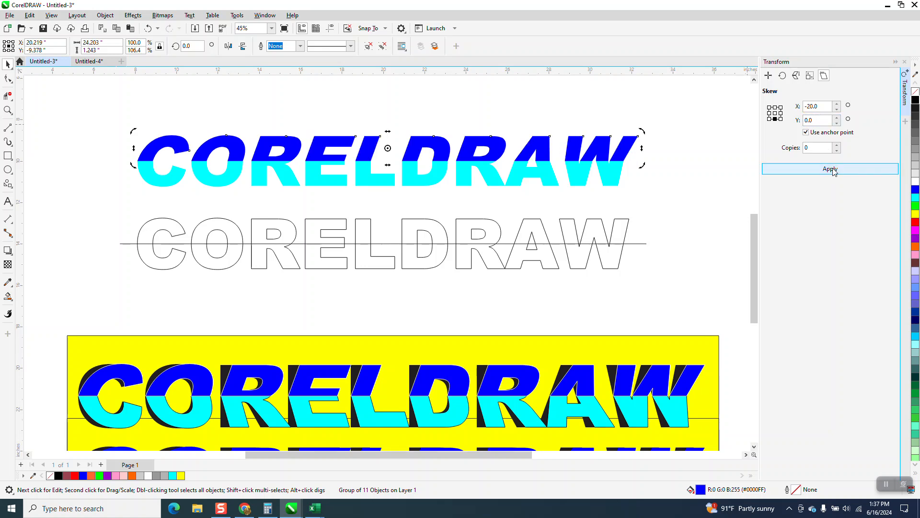
{"action": "left_click", "coordinate": [658, 156]}
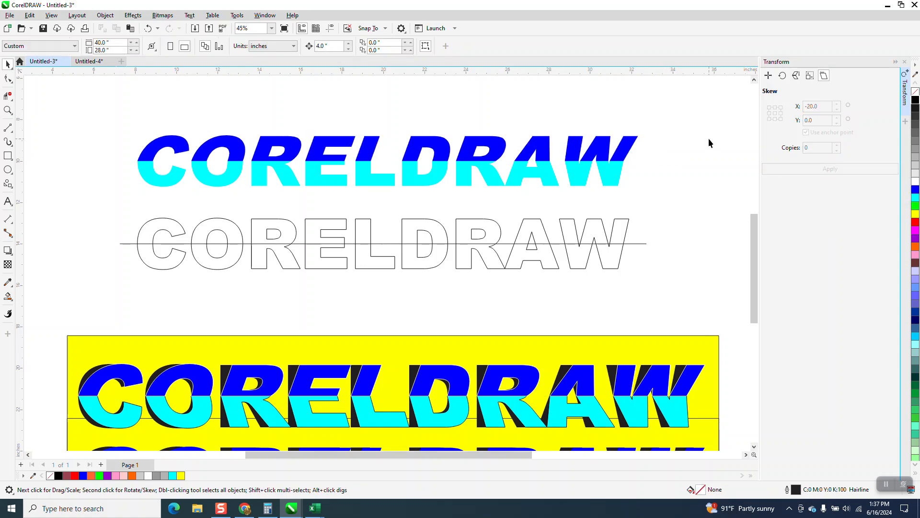
Step: Skew the cyan lower-half group by 20 degrees horizontally, anchored at its top centre
{"action": "left_click", "coordinate": [609, 175]}
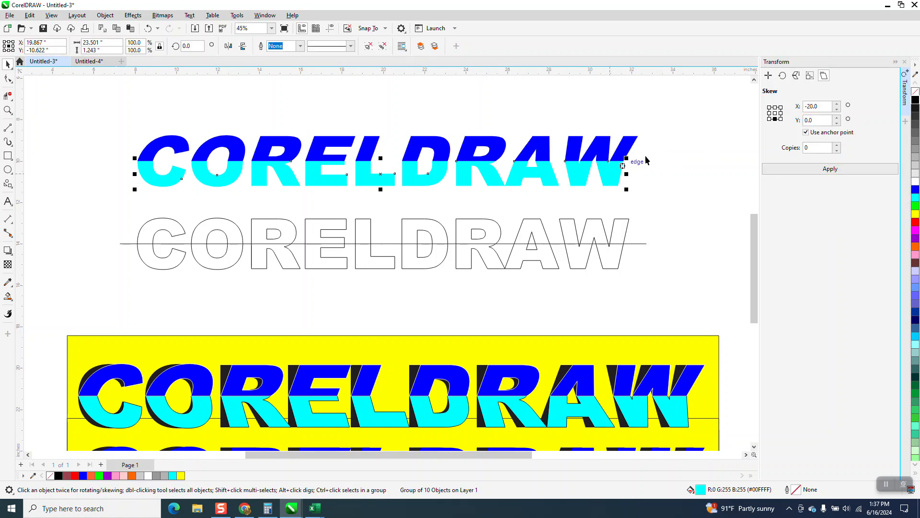
{"action": "left_click", "coordinate": [775, 108]}
{"action": "type", "text": "20"}
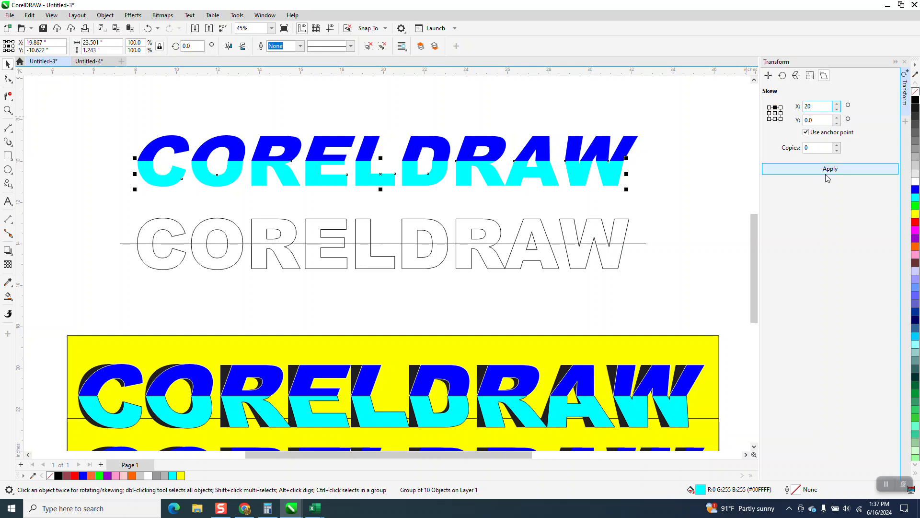
{"action": "left_click", "coordinate": [831, 170]}
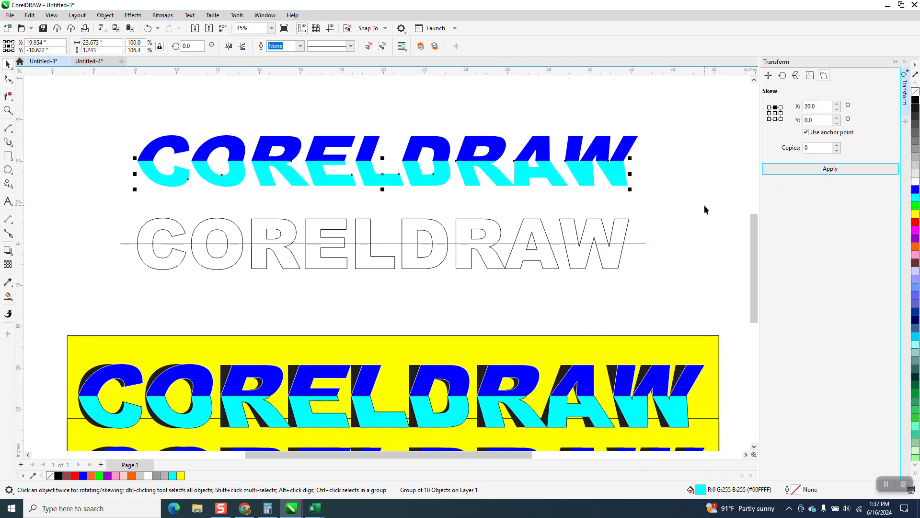
Step: Delete the horizontal dividing line and fill the outlined CORELDRAW text with black
{"action": "left_click", "coordinate": [127, 244]}
{"action": "key", "text": "Delete"}
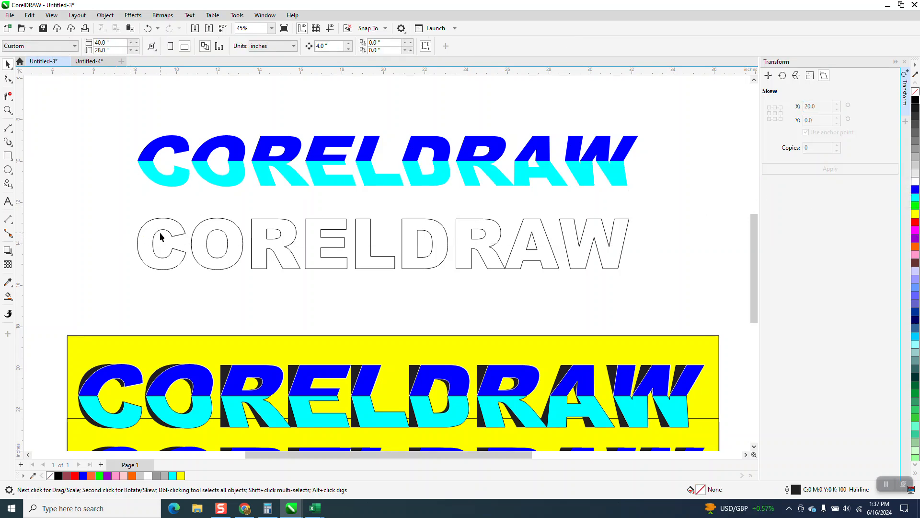
{"action": "left_click", "coordinate": [161, 236]}
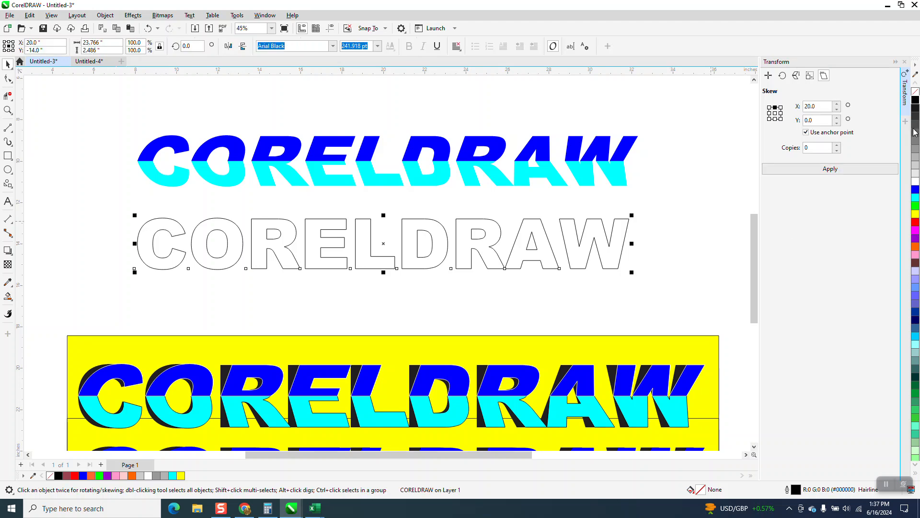
{"action": "left_click", "coordinate": [914, 99]}
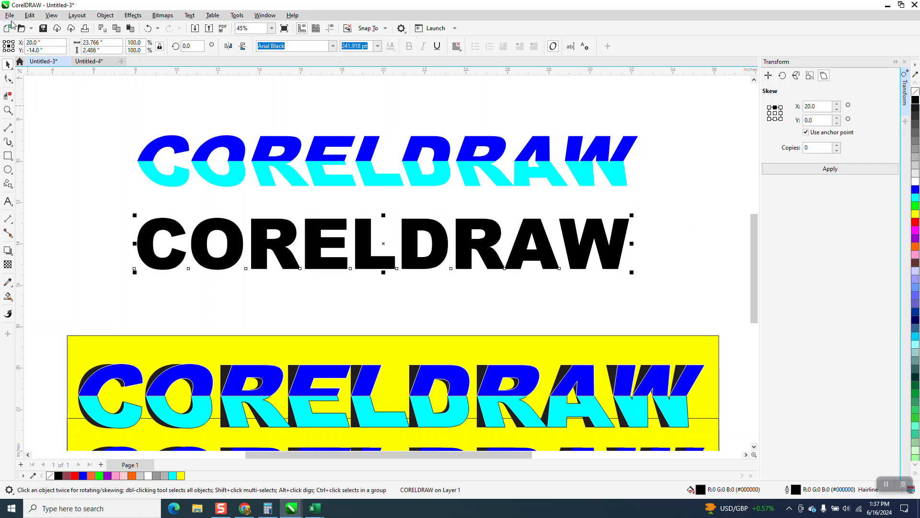
Step: Send the black CORELDRAW text to the back of the page and nudge it up 4 inches behind the skewed halves
{"action": "left_click", "coordinate": [105, 15]}
{"action": "mouse_move", "coordinate": [131, 170]}
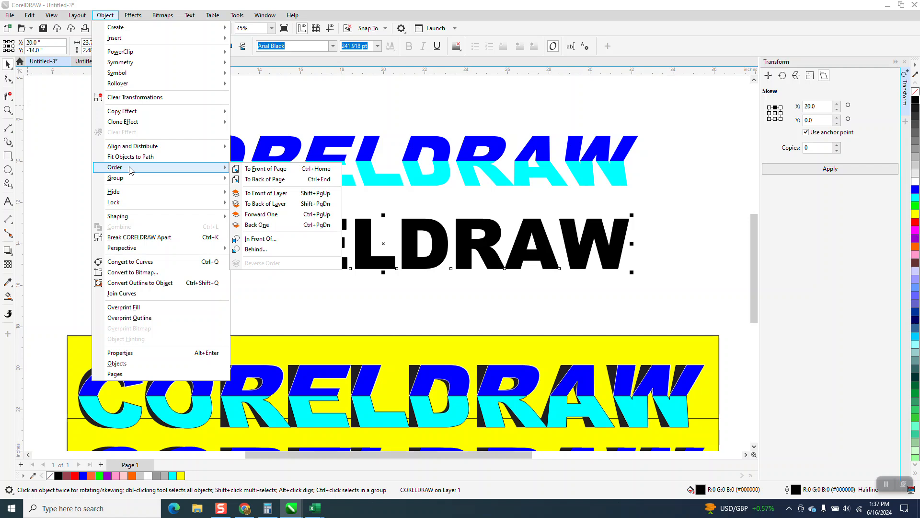
{"action": "left_click", "coordinate": [275, 180]}
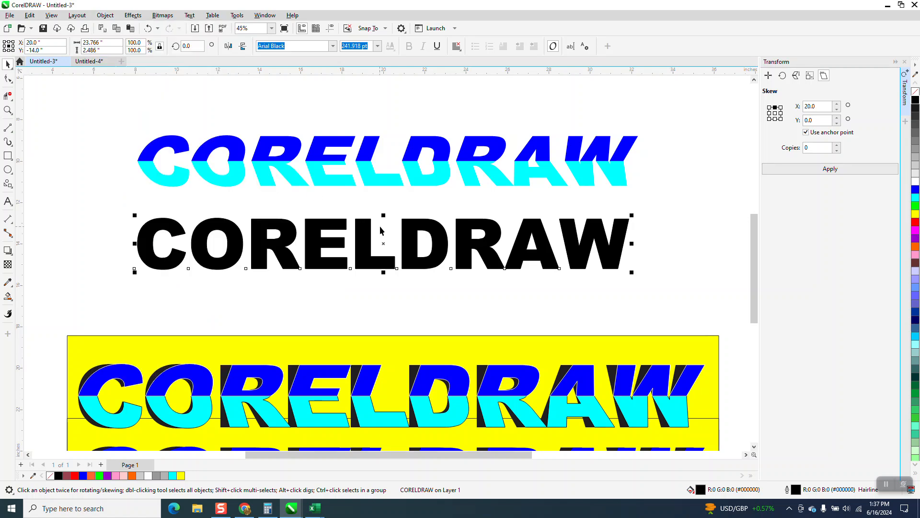
{"action": "key", "text": "Up"}
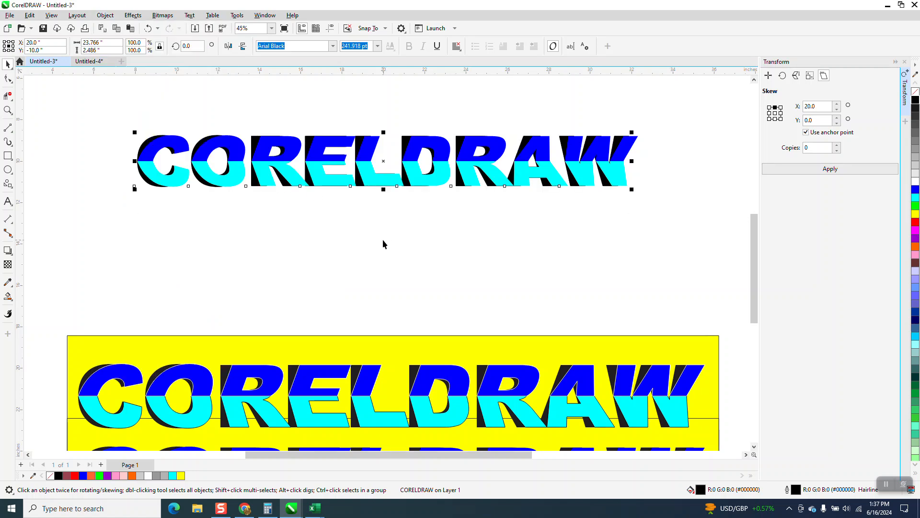
Step: Try a black outline on the cyan lower half and a white outline on the blue upper half
{"action": "left_click", "coordinate": [7, 109]}
{"action": "left_click_drag", "start_coordinate": [142, 121], "coordinate": [699, 253]}
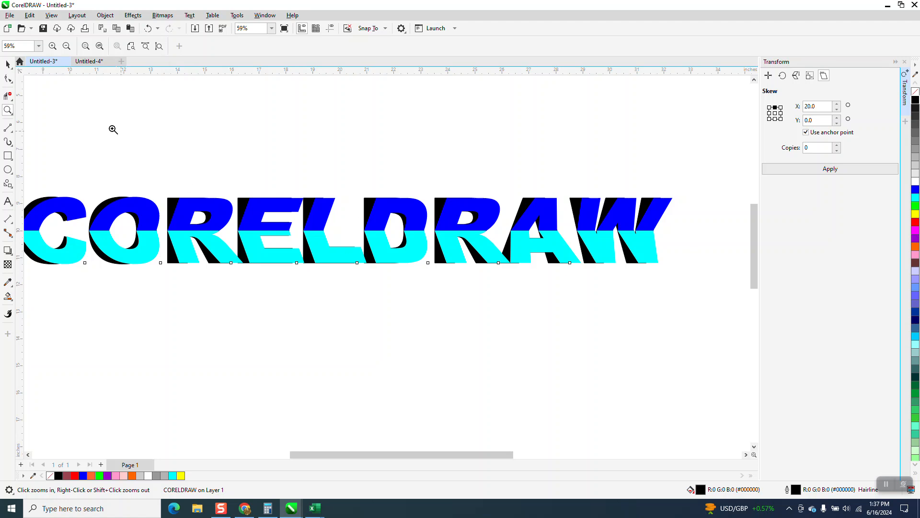
{"action": "scroll", "coordinate": [365, 285], "scroll_direction": "down", "scroll_amount": 1}
{"action": "left_click", "coordinate": [261, 265]}
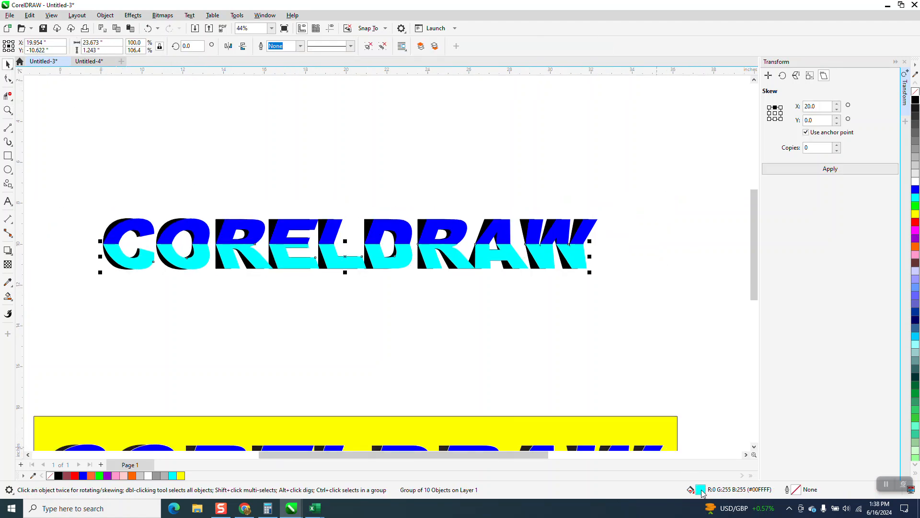
{"action": "right_click", "coordinate": [915, 100]}
{"action": "left_click", "coordinate": [591, 233]}
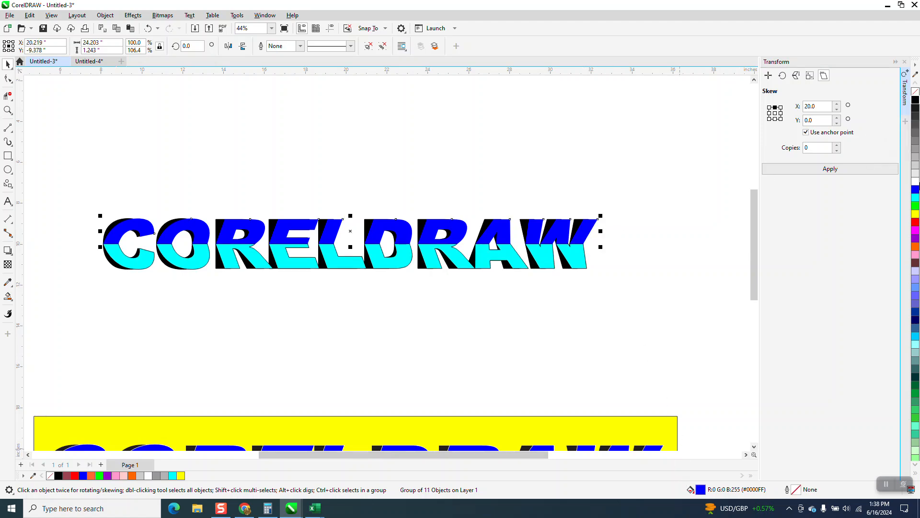
{"action": "right_click", "coordinate": [916, 182]}
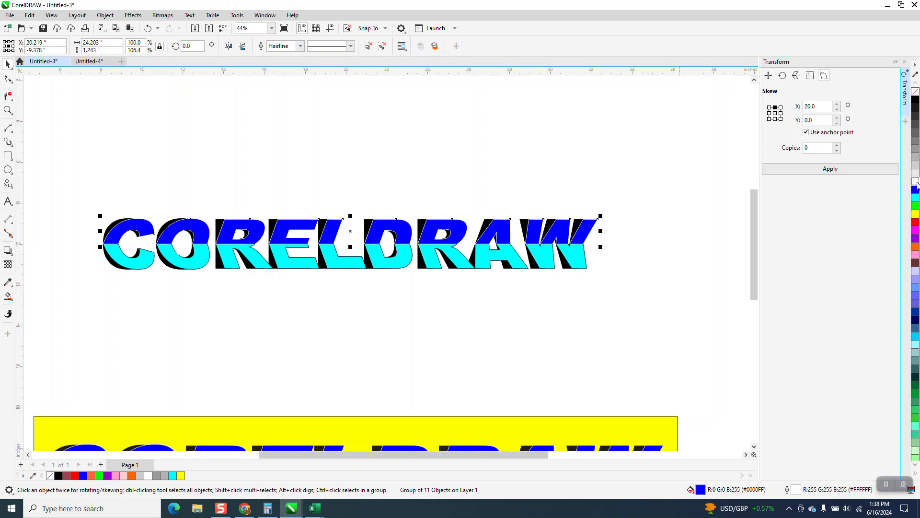
Step: Remove the outlines from both the blue upper-half group and the cyan lower-half group
{"action": "right_click", "coordinate": [915, 93]}
{"action": "left_click", "coordinate": [571, 258]}
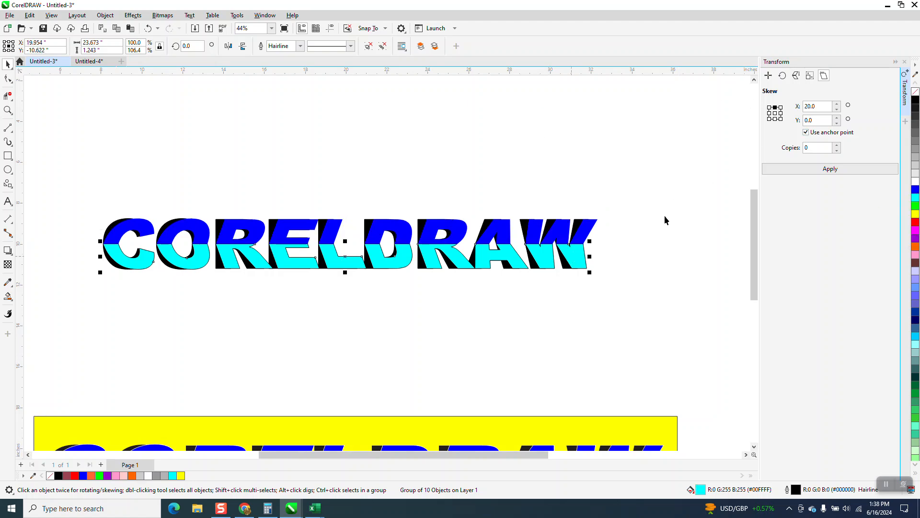
{"action": "right_click", "coordinate": [915, 92]}
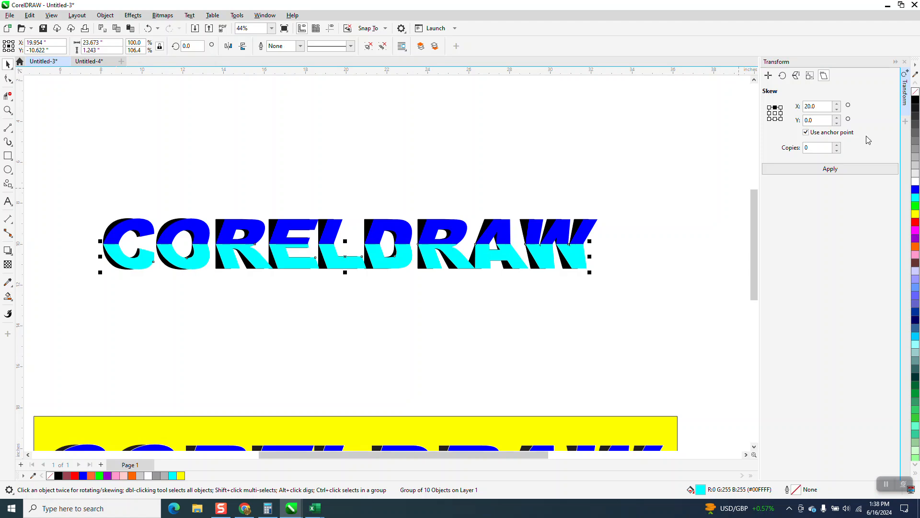
{"action": "left_click", "coordinate": [652, 267]}
Step: Apply a vertical fountain fill to the cyan lower-half group, running from cyan at the bottom up to blue above the letters
{"action": "left_click", "coordinate": [359, 266]}
{"action": "left_click", "coordinate": [12, 302]}
{"action": "left_click", "coordinate": [44, 301]}
{"action": "left_click_drag", "start_coordinate": [335, 263], "coordinate": [337, 181]}
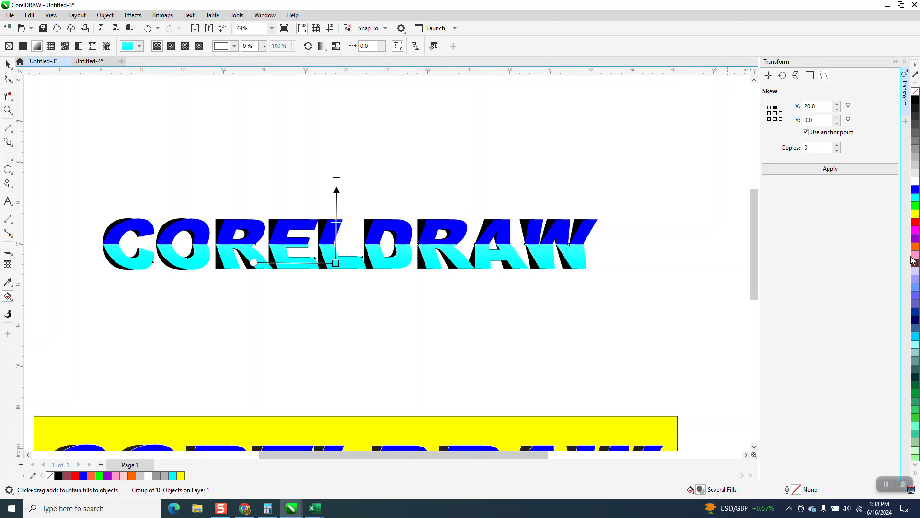
{"action": "left_click_drag", "start_coordinate": [898, 192], "coordinate": [337, 180]}
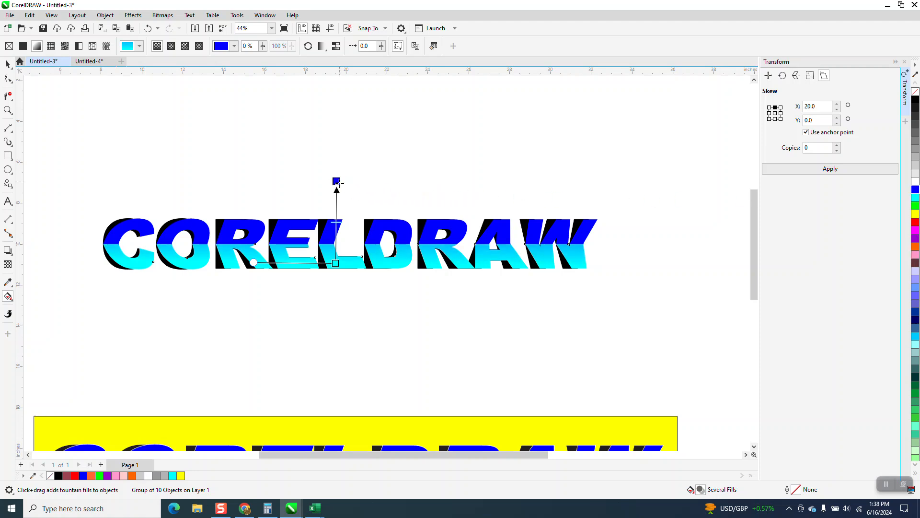
{"action": "mouse_move", "coordinate": [252, 263]}
{"action": "left_mouse_down"}
{"action": "mouse_move", "coordinate": [252, 279]}
{"action": "mouse_move", "coordinate": [250, 264]}
{"action": "left_mouse_up"}
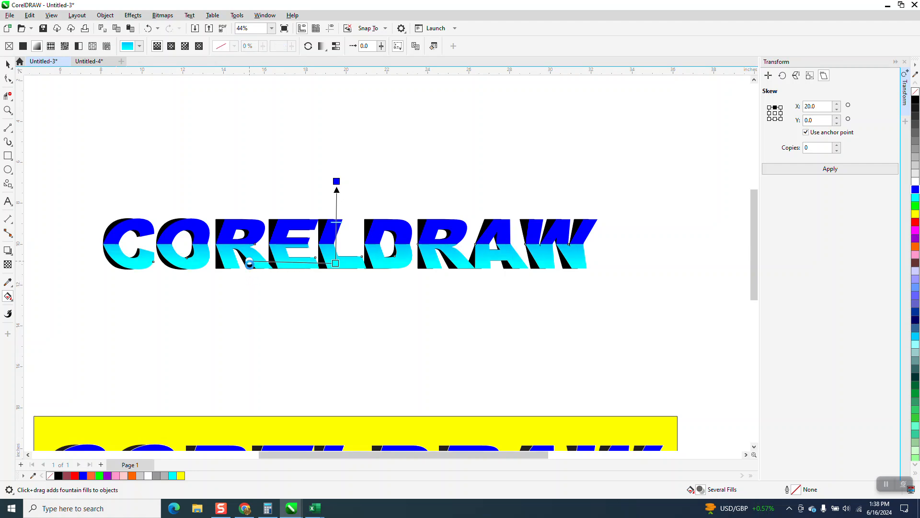
{"action": "left_click", "coordinate": [425, 207]}
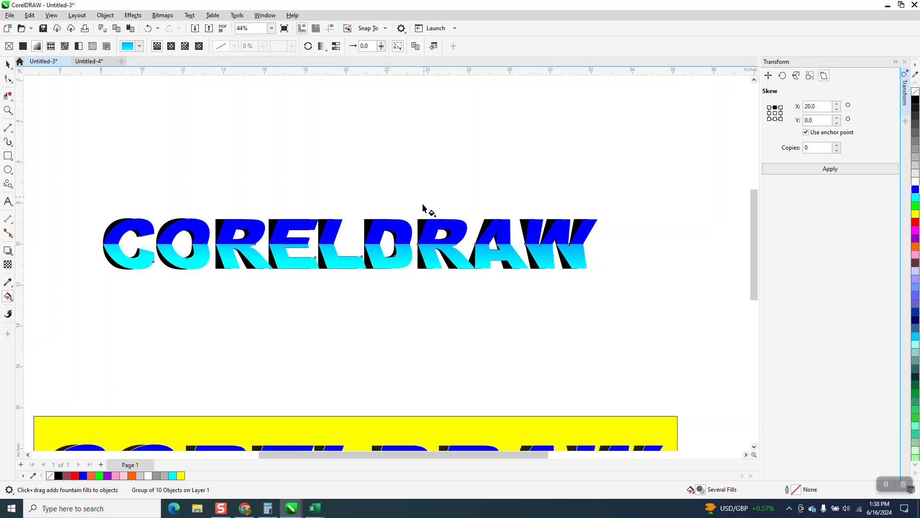
Step: Apply a vertical blue-to-cyan fountain fill to the upper-half group and adjust its start and end points to blend with the lower half
{"action": "left_click", "coordinate": [402, 229]}
{"action": "left_click_drag", "start_coordinate": [403, 229], "coordinate": [405, 276]}
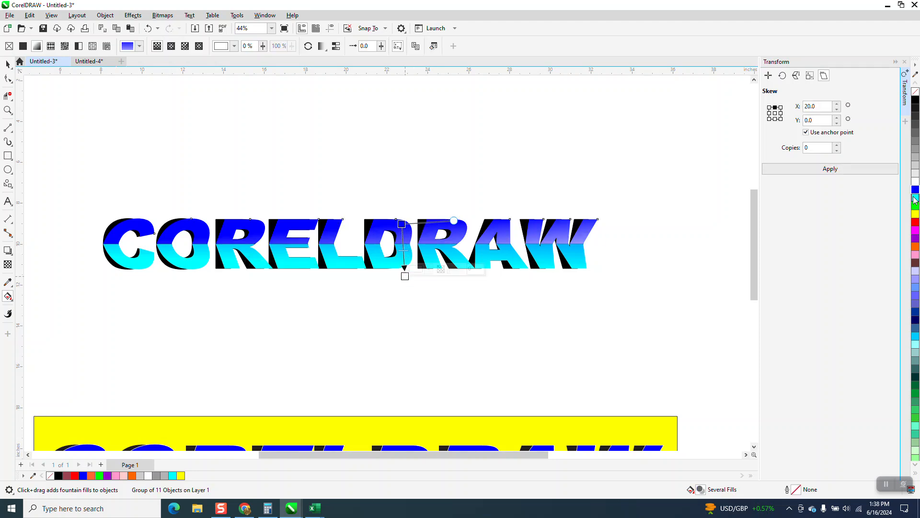
{"action": "left_click_drag", "start_coordinate": [751, 234], "coordinate": [405, 276]}
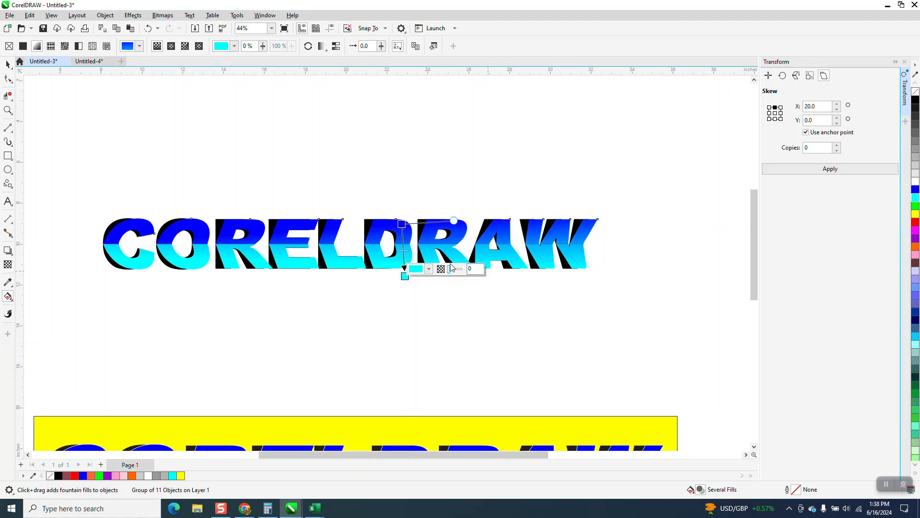
{"action": "left_click_drag", "start_coordinate": [405, 275], "coordinate": [403, 260]}
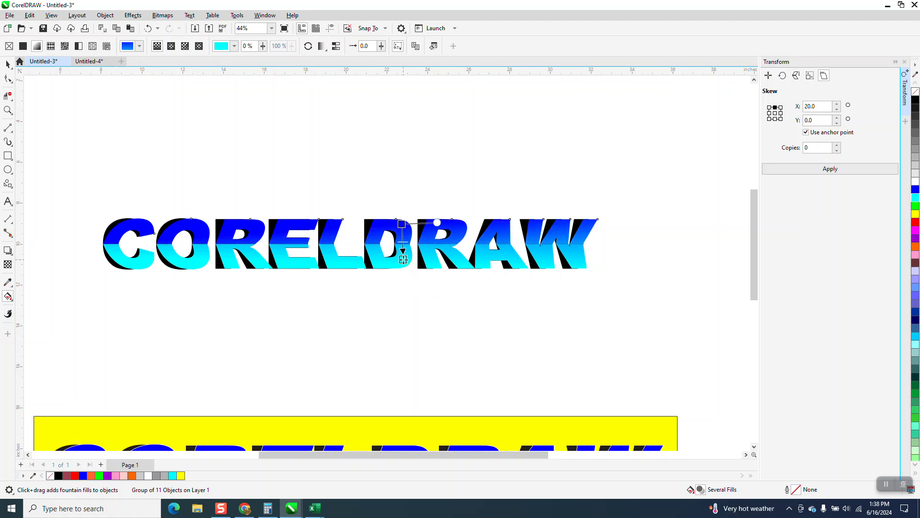
{"action": "left_click_drag", "start_coordinate": [437, 223], "coordinate": [443, 224]}
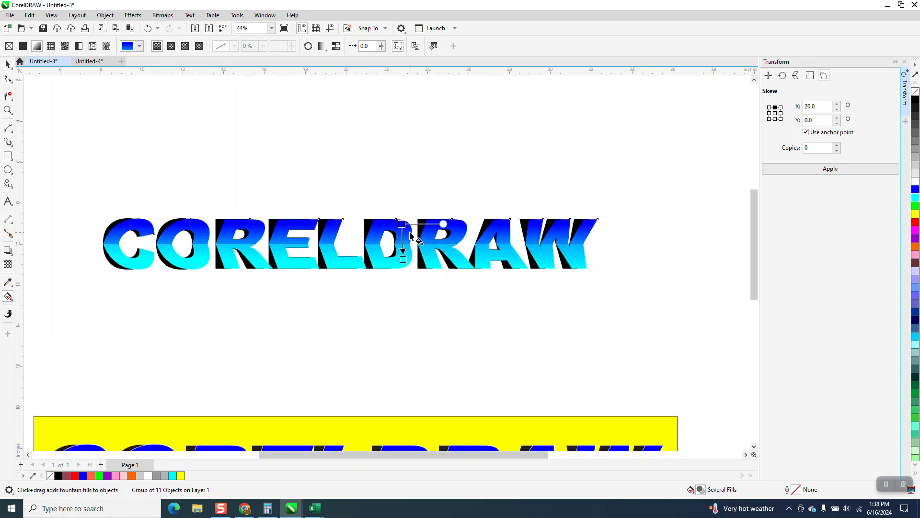
{"action": "left_click_drag", "start_coordinate": [403, 225], "coordinate": [403, 211]}
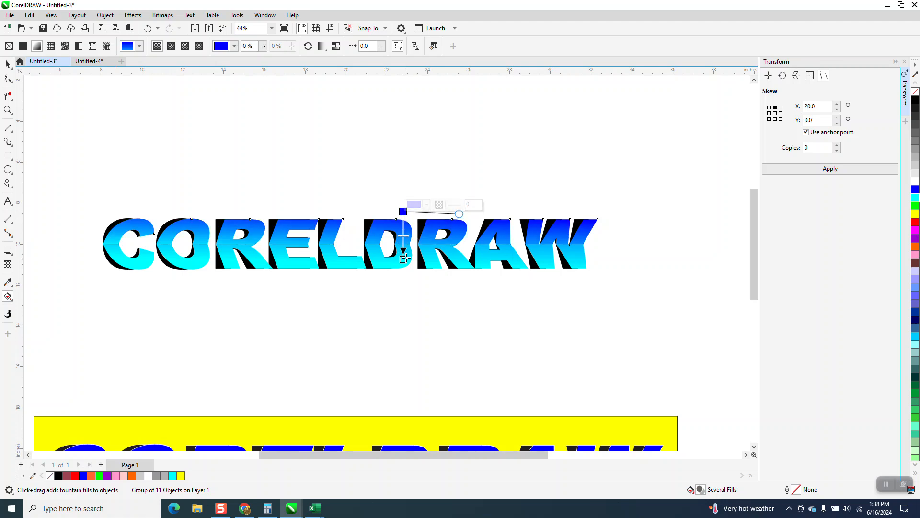
{"action": "left_click", "coordinate": [216, 173]}
Step: Inspect the seam between the letter halves up close and set the nudge distance to 0.001 inches
{"action": "left_click", "coordinate": [8, 111]}
{"action": "left_click_drag", "start_coordinate": [83, 187], "coordinate": [591, 298]}
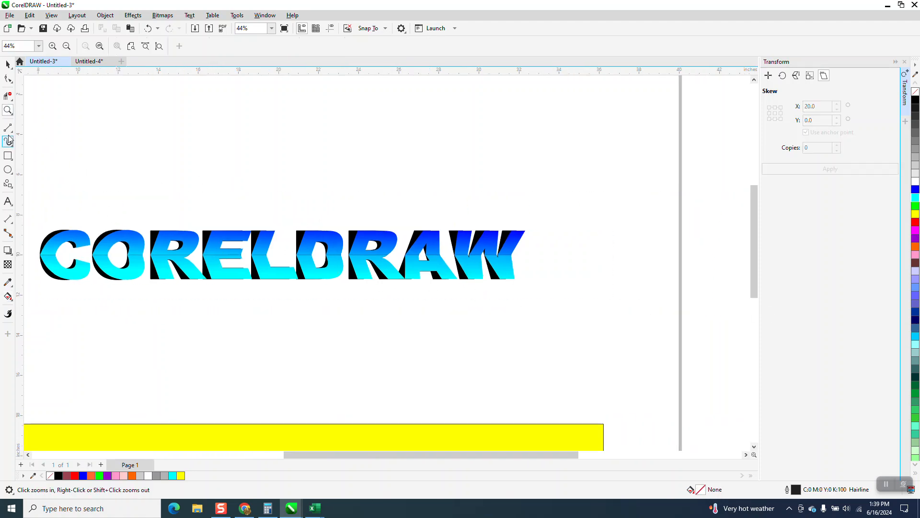
{"action": "left_click_drag", "start_coordinate": [198, 297], "coordinate": [249, 304]}
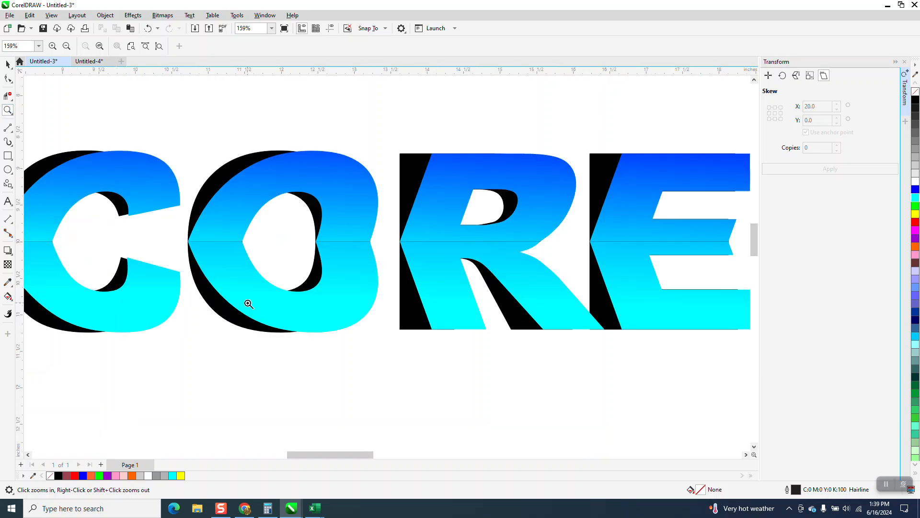
{"action": "scroll", "coordinate": [252, 300], "scroll_direction": "down", "scroll_amount": 3}
{"action": "left_click", "coordinate": [7, 64]}
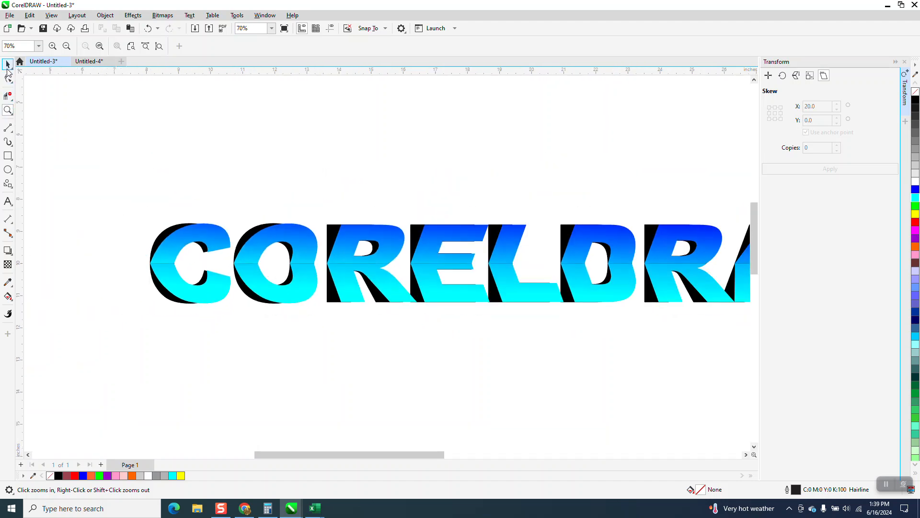
{"action": "left_click", "coordinate": [214, 238]}
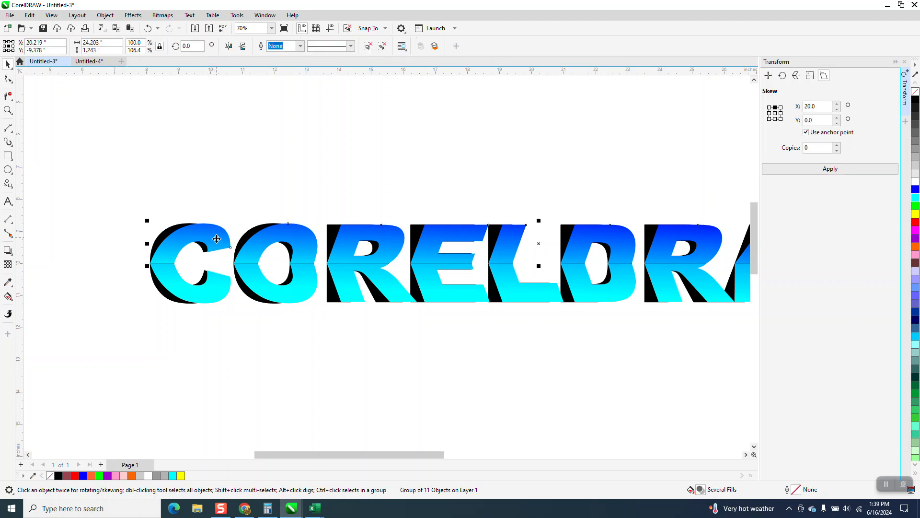
{"action": "left_click", "coordinate": [296, 176]}
{"action": "left_click", "coordinate": [330, 45]}
{"action": "type", "text": ".001"}
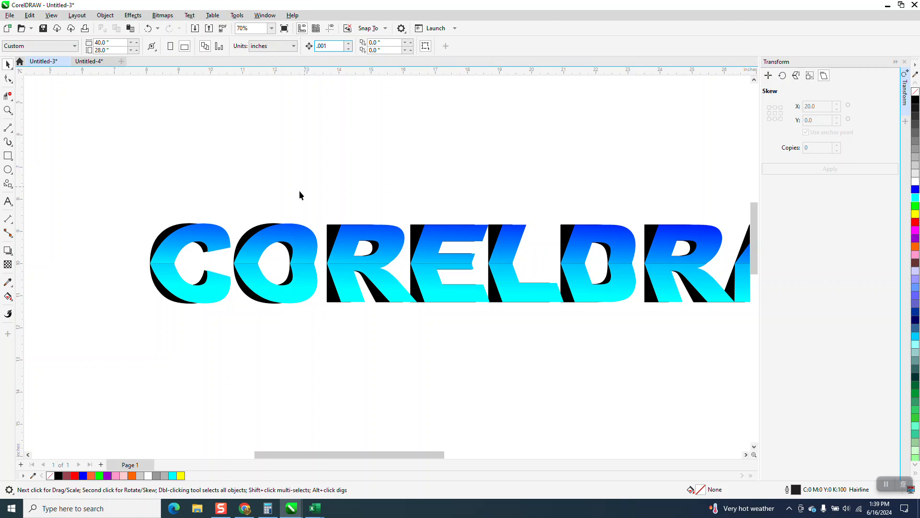
Step: Nudge the upper-half group down in 0.001-inch increments to close the seam with the lower half
{"action": "left_click", "coordinate": [222, 240]}
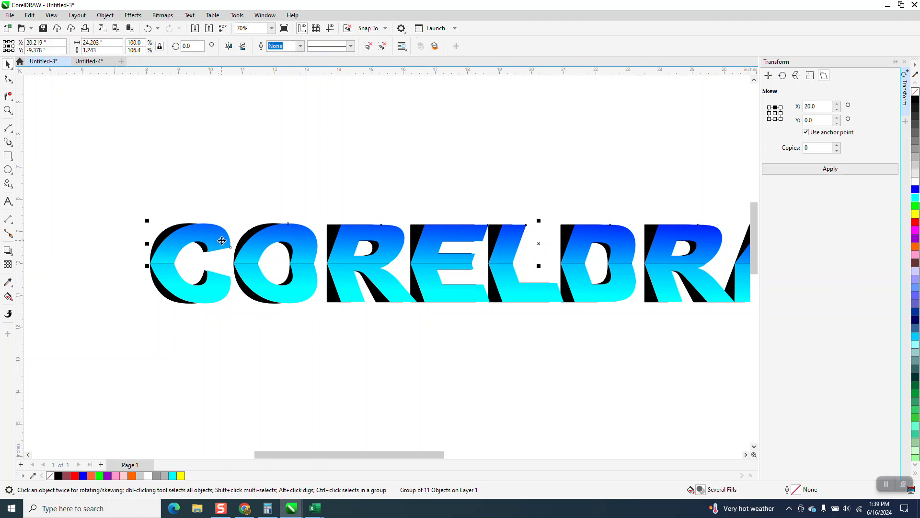
{"action": "left_click", "coordinate": [7, 110]}
{"action": "left_click_drag", "start_coordinate": [134, 220], "coordinate": [306, 306]}
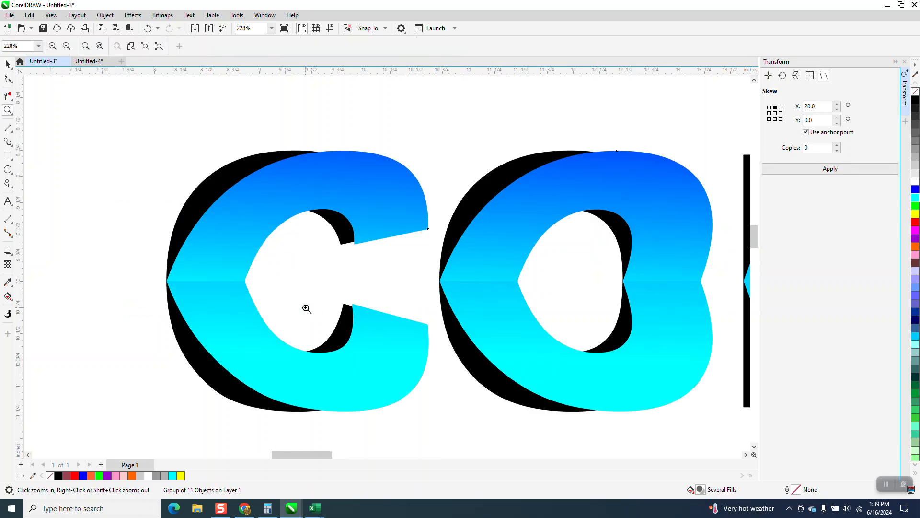
{"action": "left_click", "coordinate": [7, 63]}
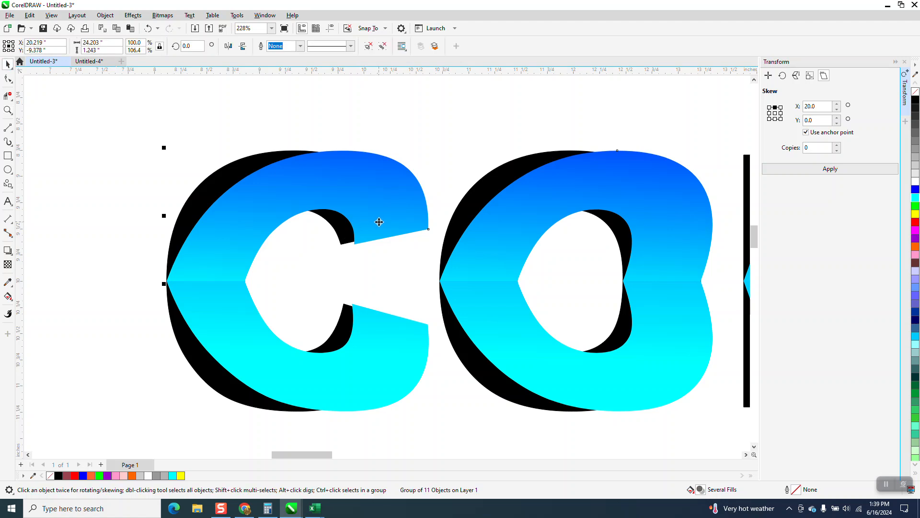
{"action": "left_click_drag", "start_coordinate": [392, 215], "coordinate": [389, 220]}
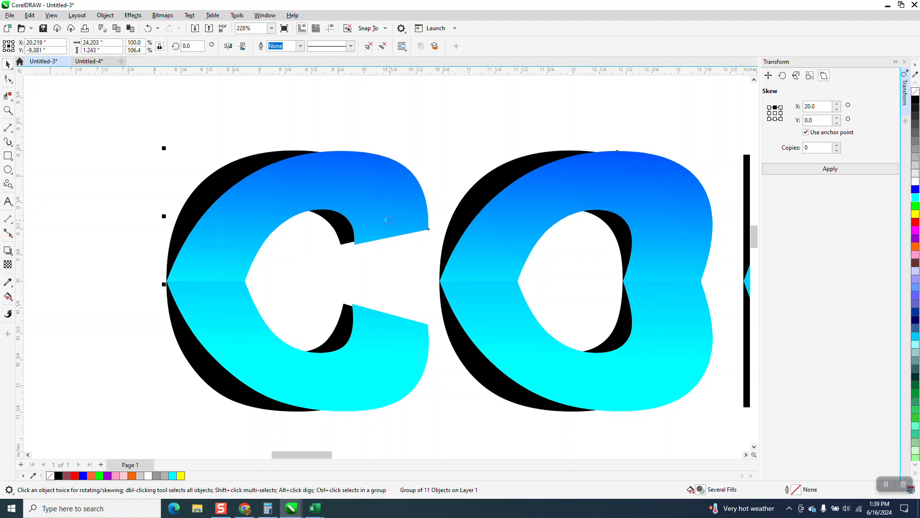
{"action": "key", "text": "Down"}
{"action": "left_click", "coordinate": [300, 122]}
{"action": "scroll", "coordinate": [300, 122], "scroll_direction": "down", "scroll_amount": 2}
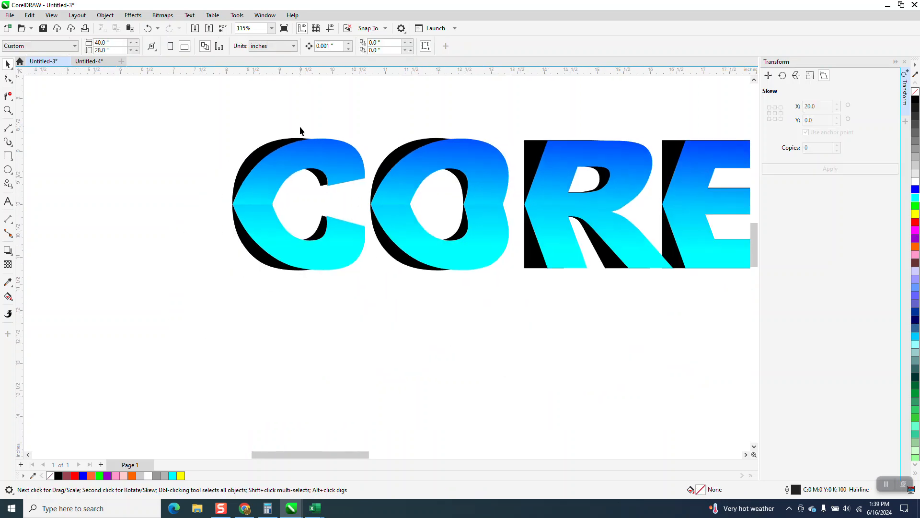
{"action": "scroll", "coordinate": [300, 128], "scroll_direction": "down", "scroll_amount": 1}
{"action": "scroll", "coordinate": [300, 129], "scroll_direction": "down", "scroll_amount": 2}
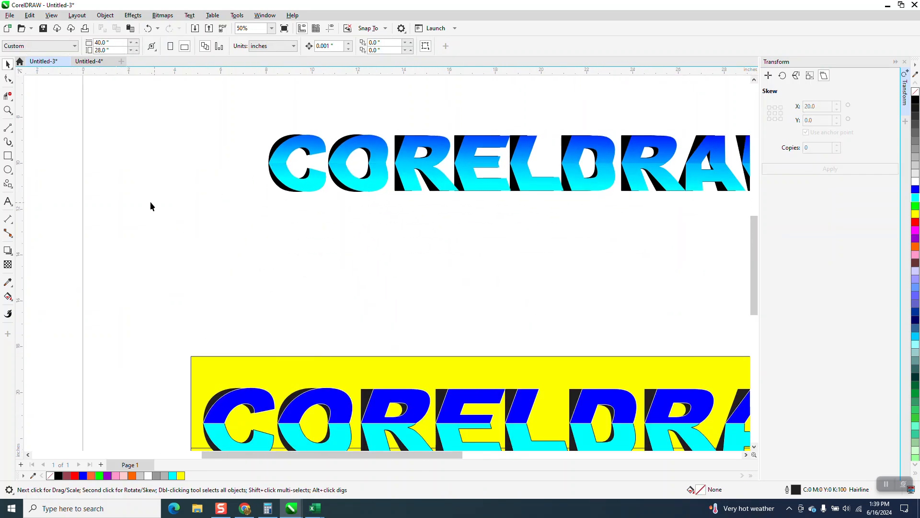
Step: Move the yellow rectangle up over the fountain-filled CORELDRAW lettering and send it to the back of the page
{"action": "left_click_drag", "start_coordinate": [364, 369], "coordinate": [429, 119]}
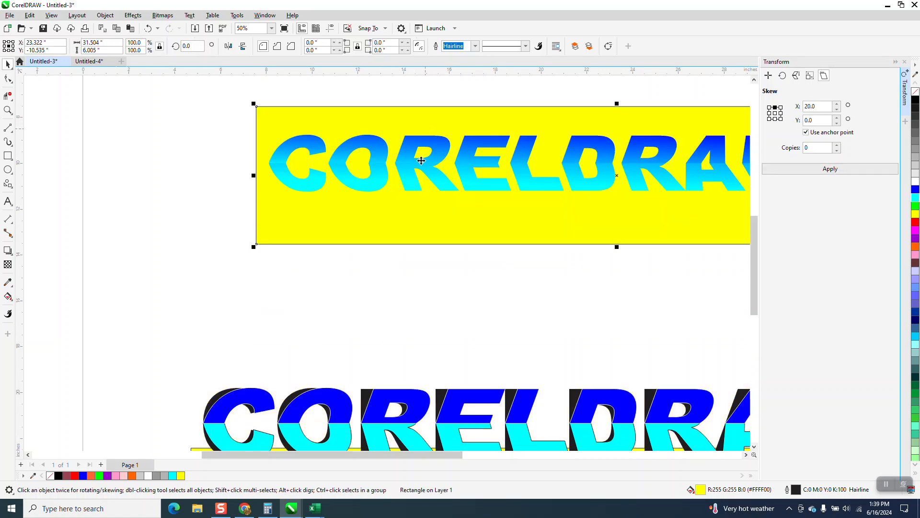
{"action": "left_click", "coordinate": [105, 16]}
{"action": "mouse_move", "coordinate": [134, 173]}
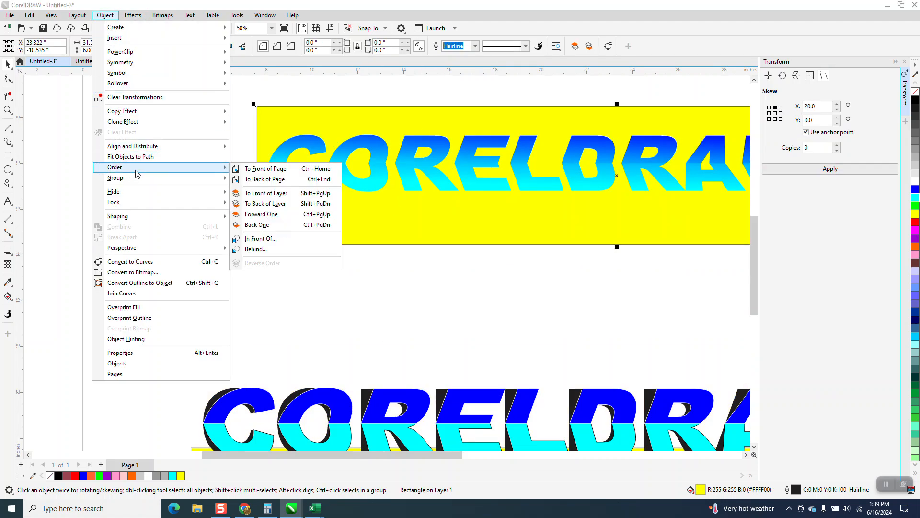
{"action": "left_click", "coordinate": [281, 183]}
Step: Examine the finished lettering against the yellow background up close and in full, closing the Transform docker for more room
{"action": "key", "text": "z"}
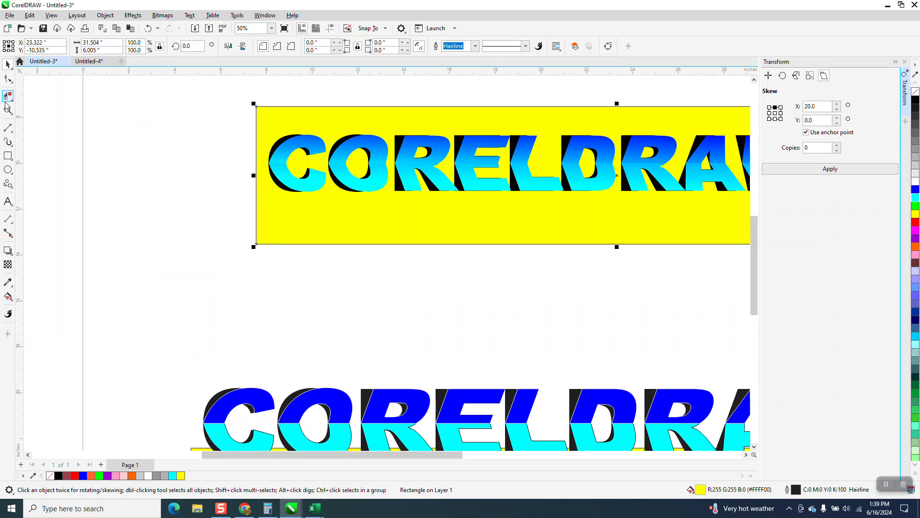
{"action": "left_click_drag", "start_coordinate": [285, 132], "coordinate": [426, 212]}
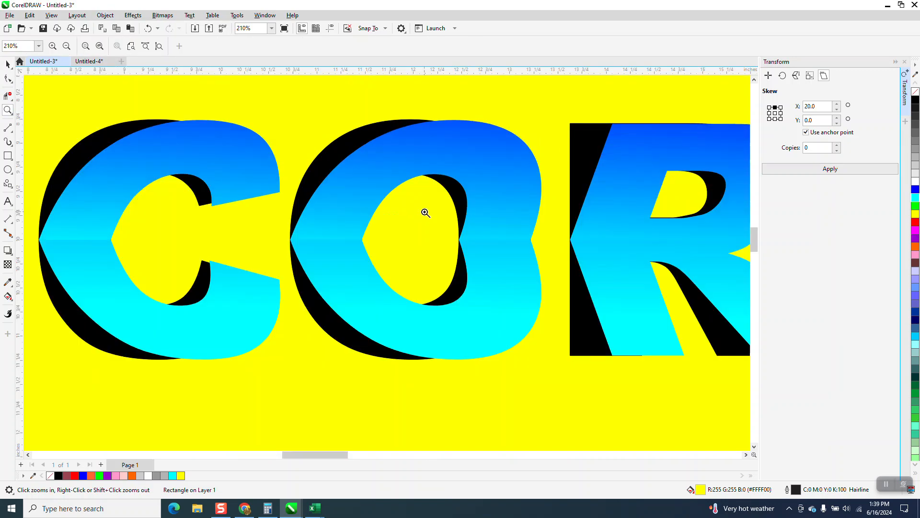
{"action": "scroll", "coordinate": [357, 199], "scroll_direction": "down", "scroll_amount": 4}
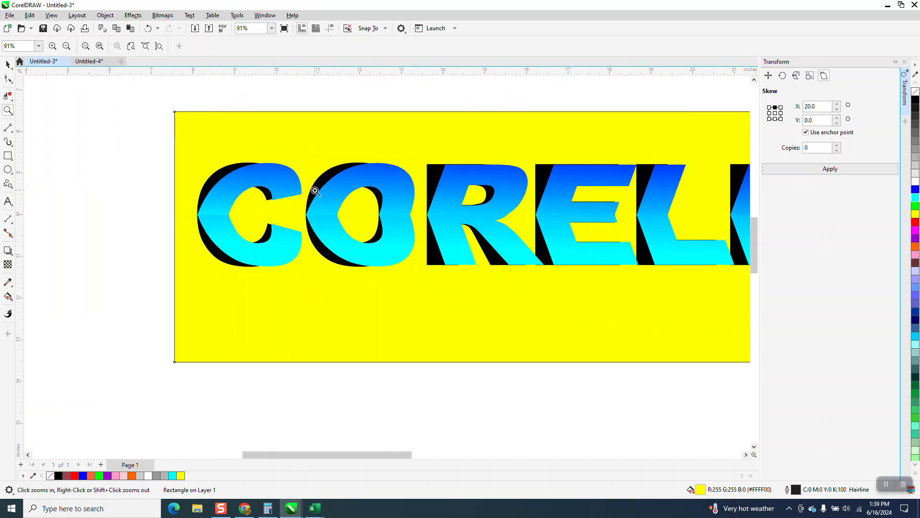
{"action": "scroll", "coordinate": [315, 190], "scroll_direction": "down", "scroll_amount": 1}
{"action": "left_click", "coordinate": [904, 62]}
{"action": "scroll", "coordinate": [326, 266], "scroll_direction": "down", "scroll_amount": 1}
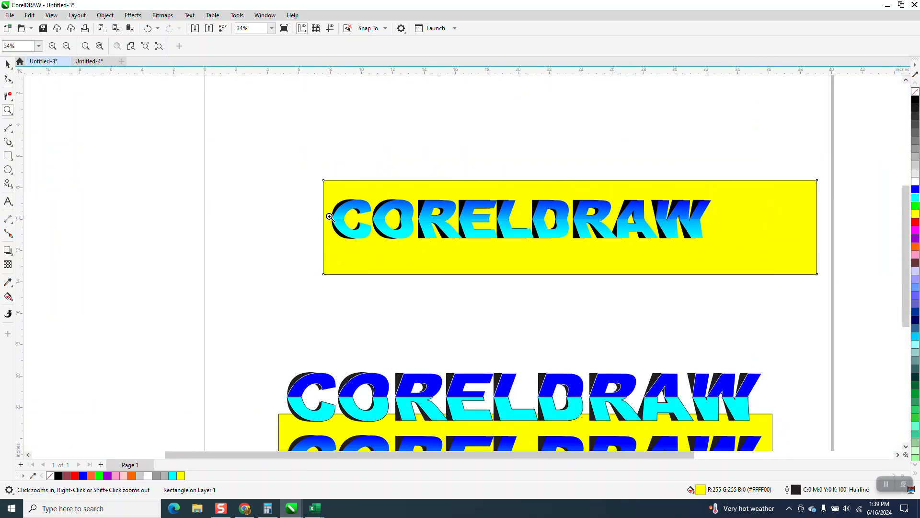
{"action": "left_click_drag", "start_coordinate": [318, 180], "coordinate": [816, 295]}
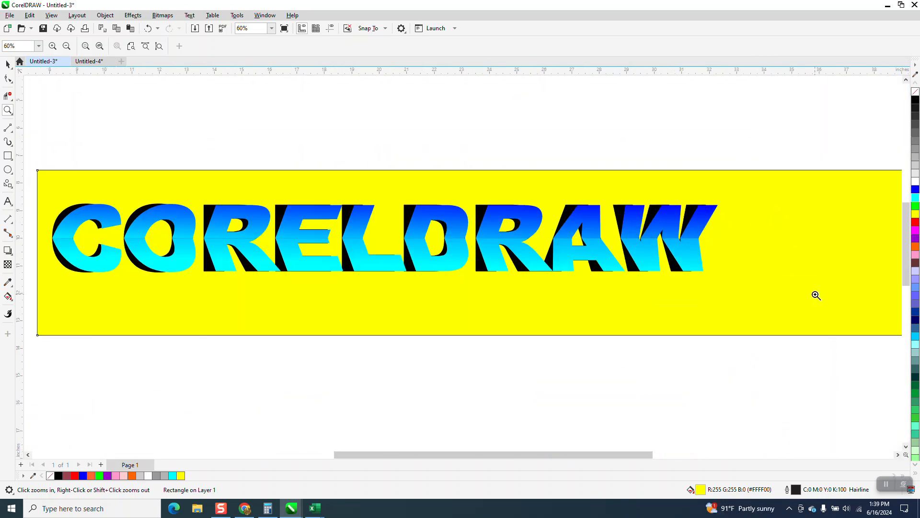